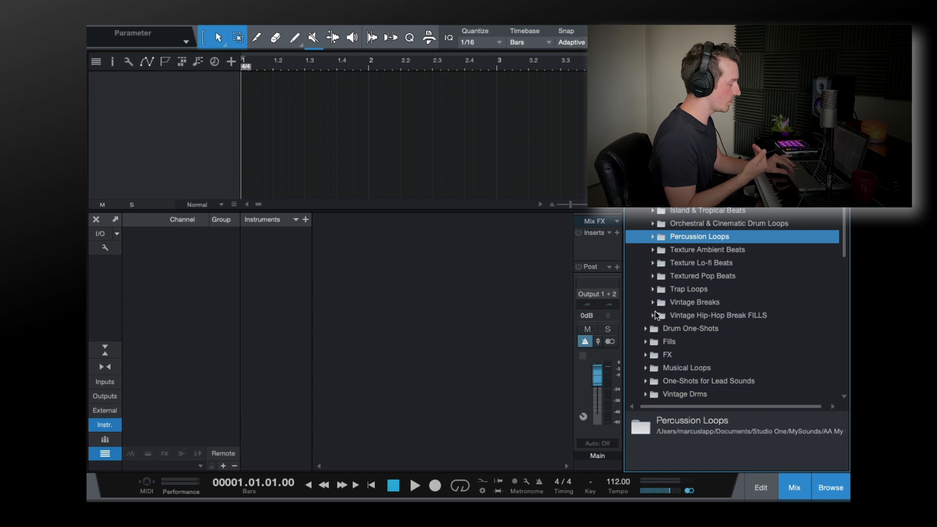
Open the Vintage Breaks folder and audition the loops 100_StraightHopBeat_01_614.wav and 105_MilitaryBeat_02_524.wav against the song transport.
{"action": "left_click", "coordinate": [655, 302]}
{"action": "scroll", "coordinate": [684, 293], "scroll_direction": "down", "scroll_amount": 10}
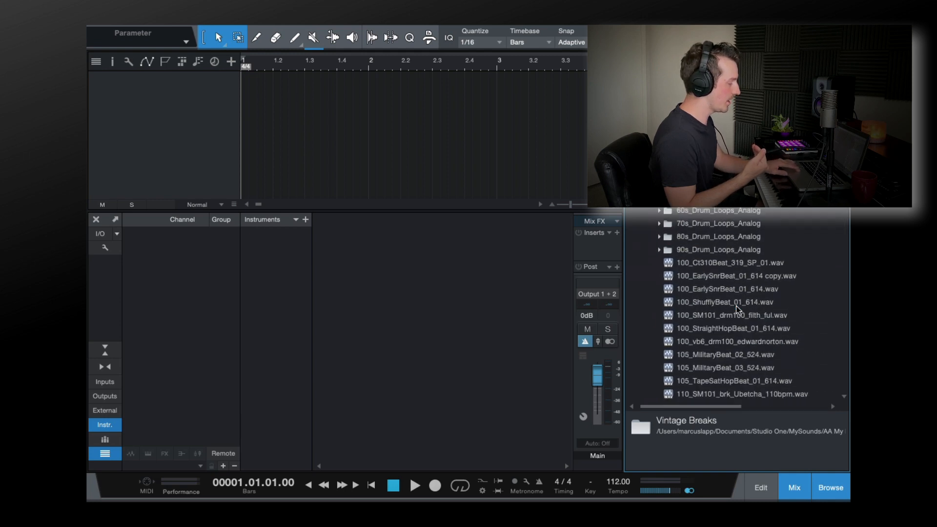
{"action": "scroll", "coordinate": [714, 299], "scroll_direction": "down", "scroll_amount": 3}
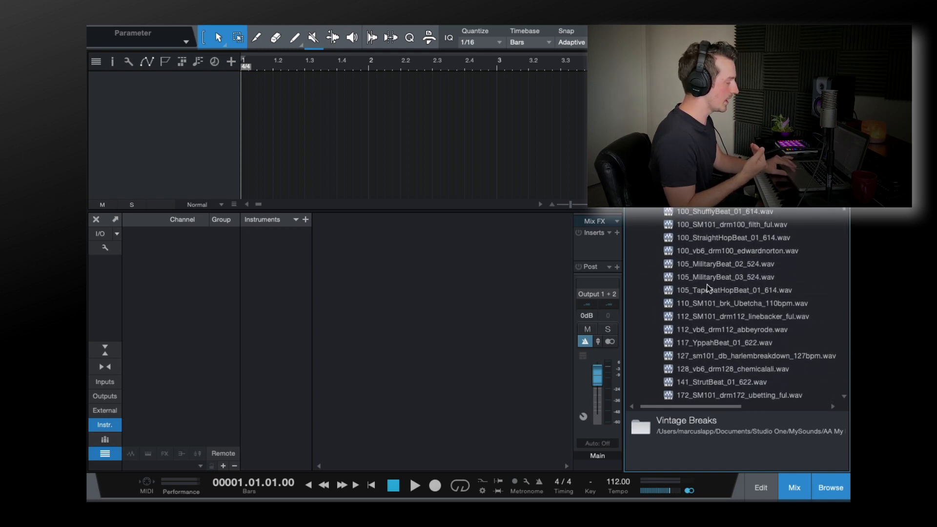
{"action": "left_click", "coordinate": [708, 238]}
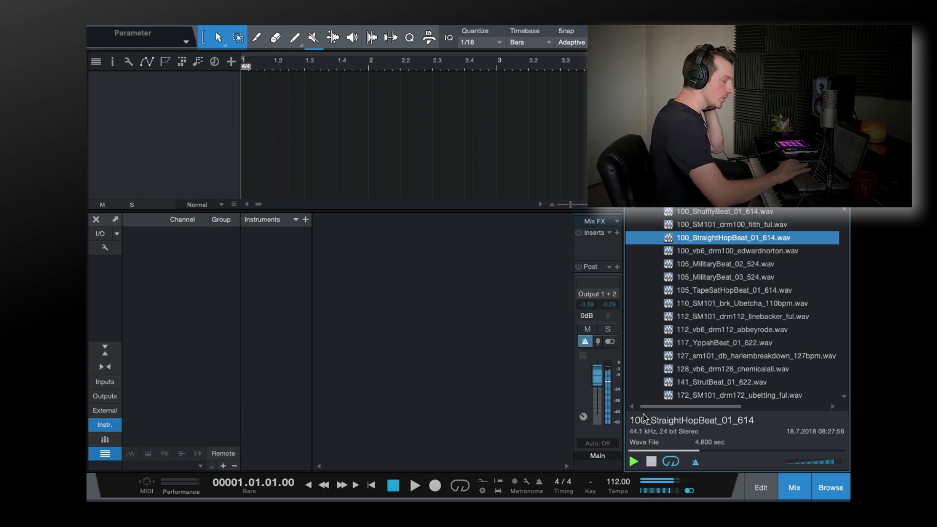
{"action": "key", "text": "space"}
{"action": "key", "text": "space"}
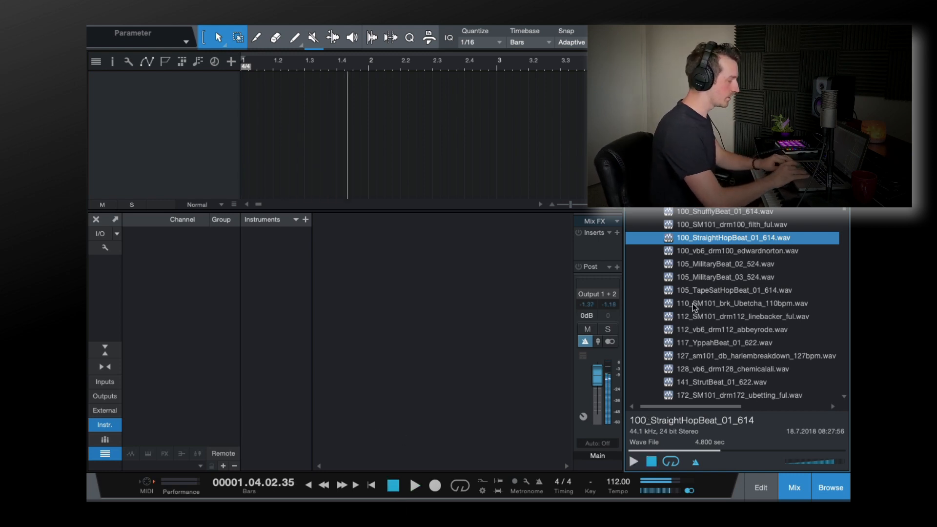
{"action": "left_click", "coordinate": [687, 263]}
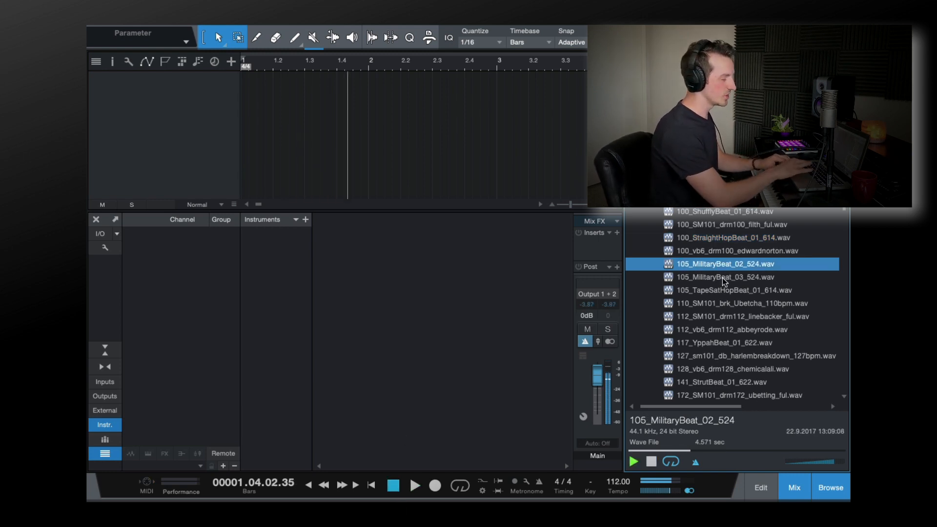
{"action": "key", "text": "space"}
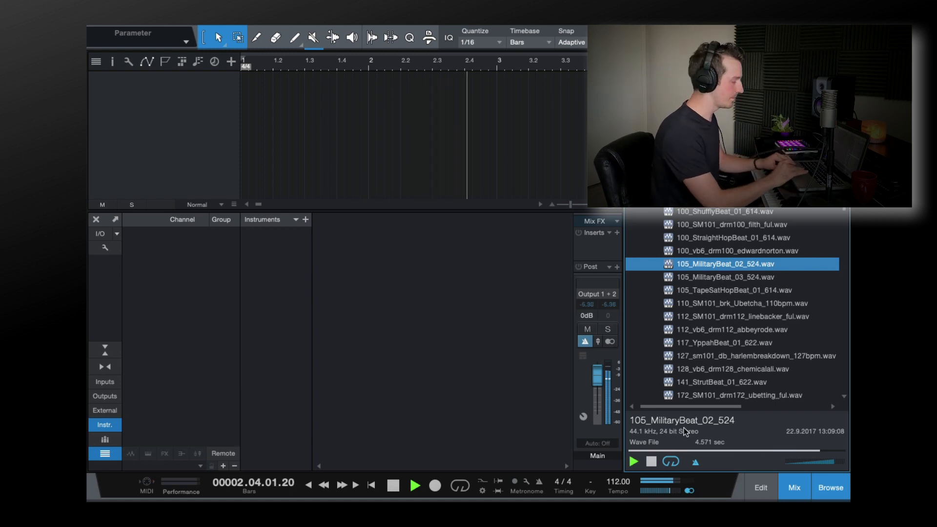
Audition the 112_vb6_drm112_abbeyrode.wav loop, hide the mixer, and place the loop on a new audio track.
{"action": "left_click", "coordinate": [745, 332]}
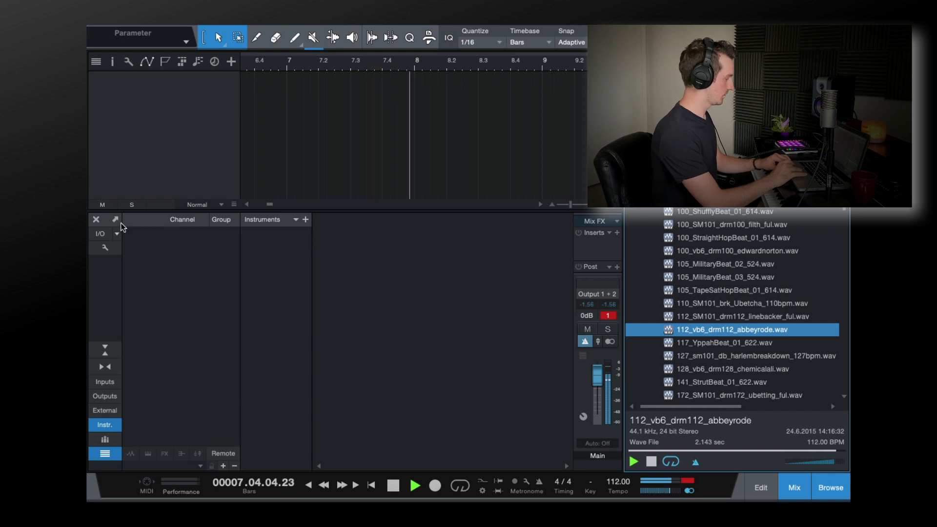
{"action": "key", "text": "F3"}
{"action": "key", "text": "space"}
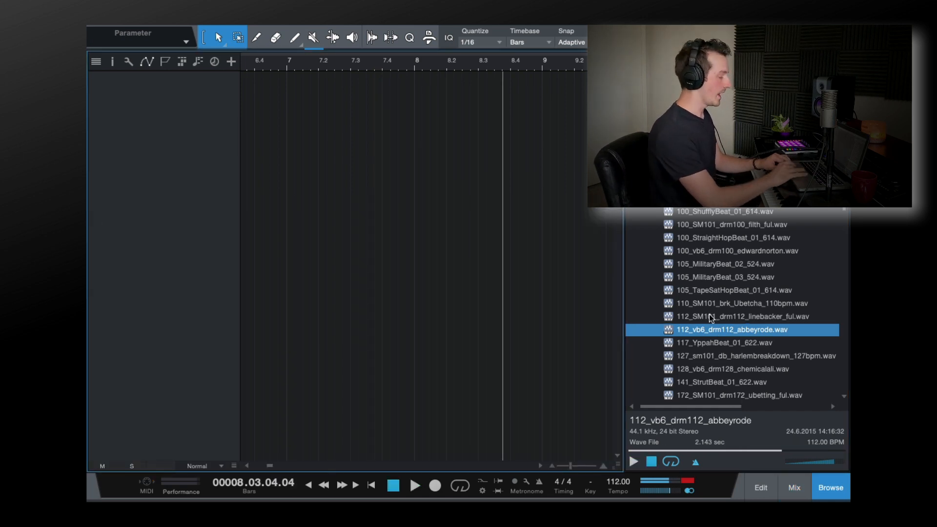
{"action": "left_click_drag", "start_coordinate": [715, 331], "coordinate": [265, 96]}
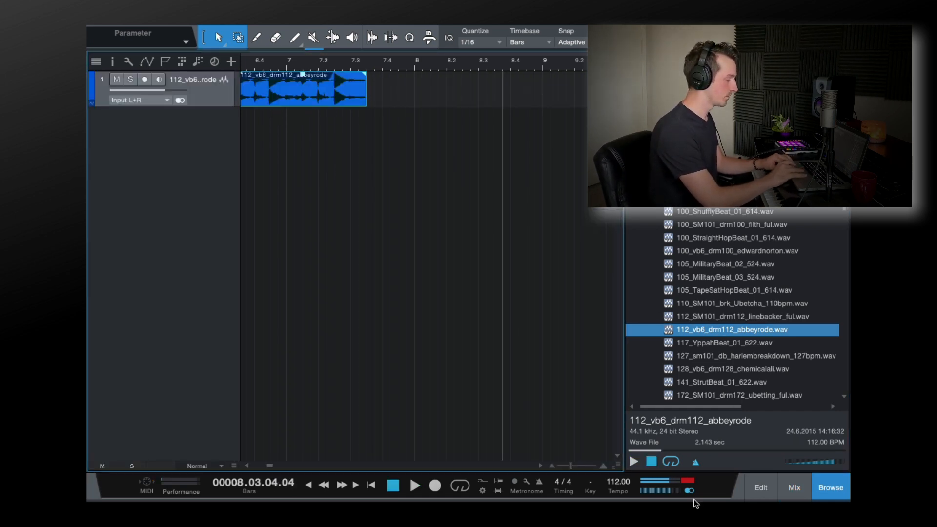
Move the drum loop to start at bar 5 and duplicate it three times to fill up to bar 9.
{"action": "key", "text": "w"}
{"action": "key", "text": "w"}
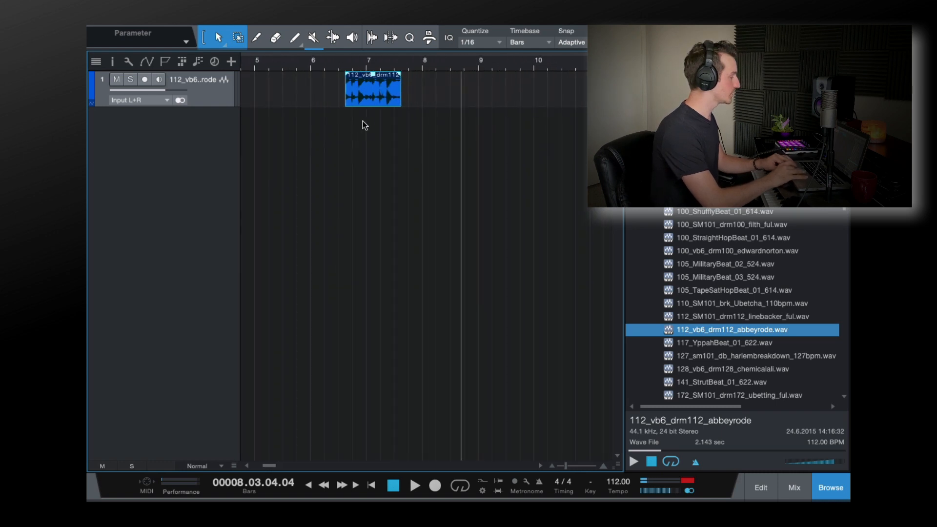
{"action": "left_click_drag", "start_coordinate": [368, 94], "coordinate": [278, 93]}
{"action": "key", "text": "d"}
{"action": "key", "text": "d"}
{"action": "key", "text": "d"}
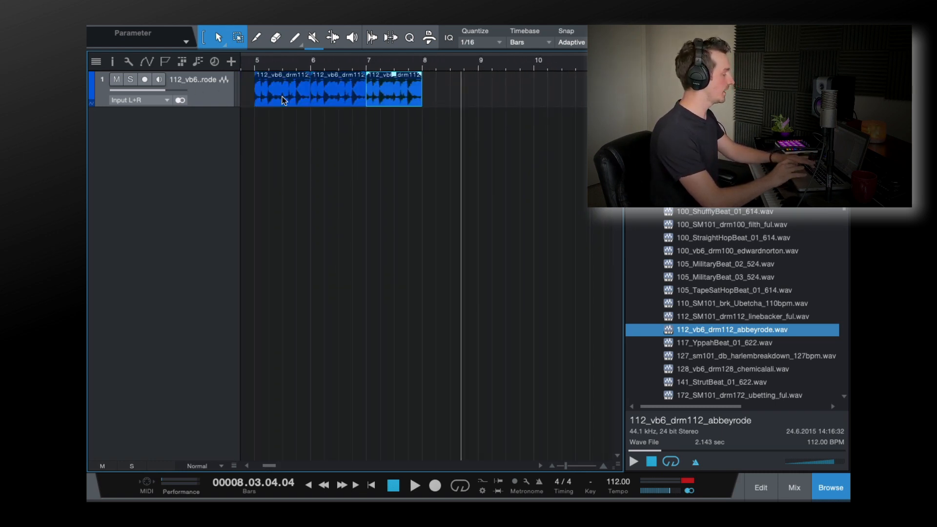
{"action": "key", "text": "space"}
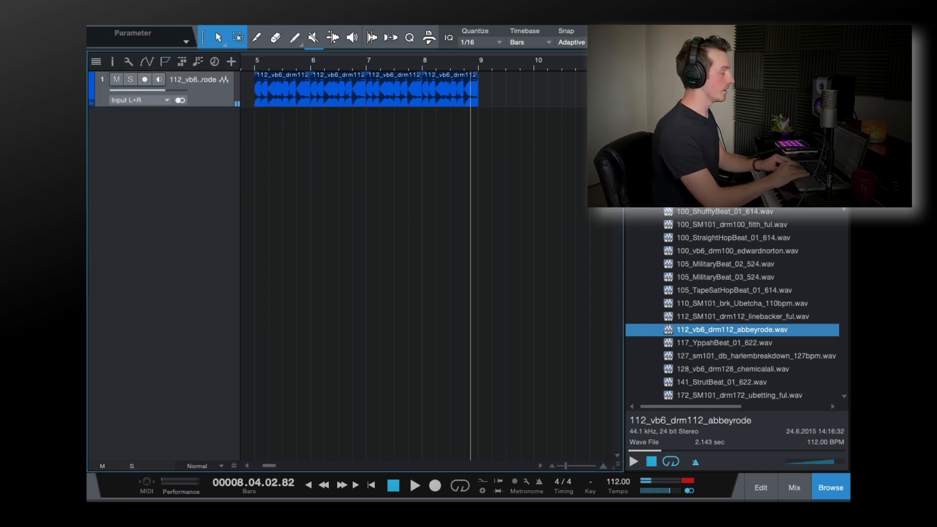
Add the PreSonus Impact instrument on a new track below the drum loop track.
{"action": "key", "text": "F6"}
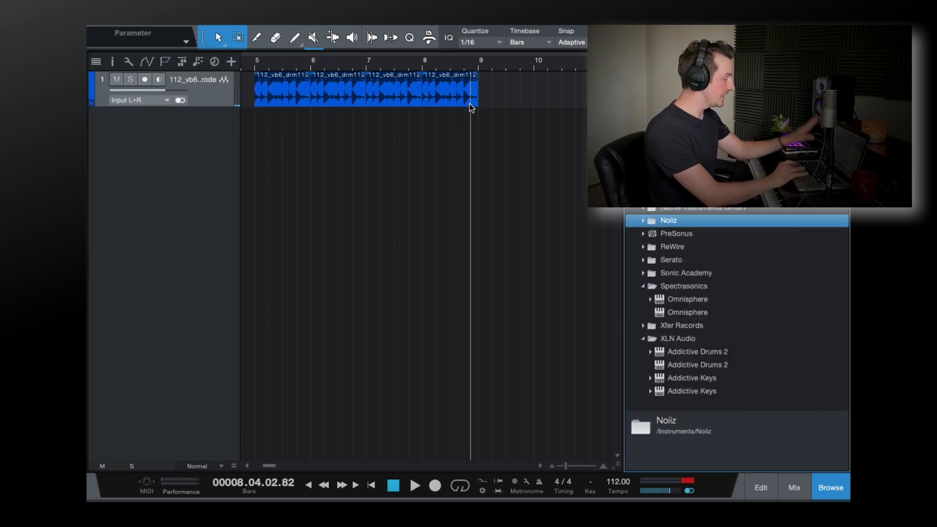
{"action": "left_click", "coordinate": [646, 236]}
{"action": "left_click_drag", "start_coordinate": [693, 267], "coordinate": [163, 144]}
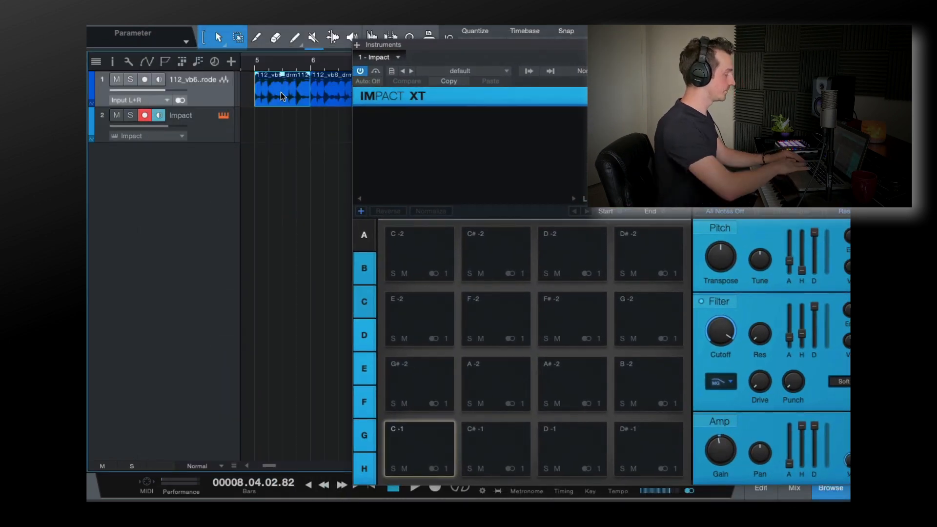
Put the first abbeyrode loop clip on Impact XT's C -1 pad, sliced and spread across multiple pads.
{"action": "left_click_drag", "start_coordinate": [280, 93], "coordinate": [431, 444]}
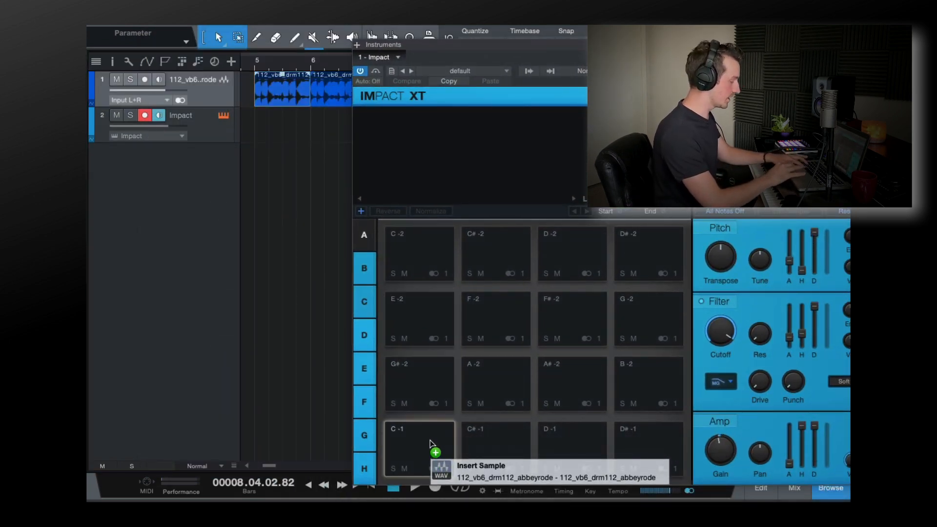
{"action": "key", "text": "alt"}
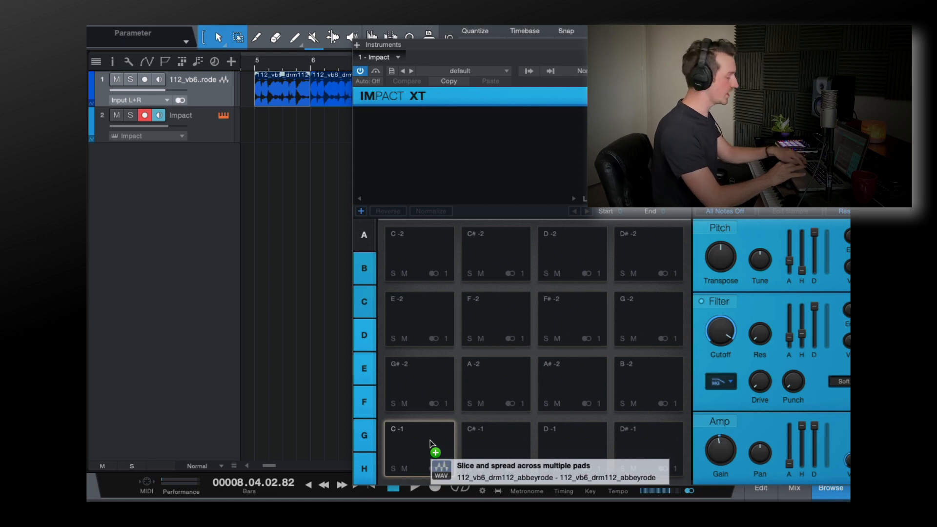
{"action": "left_click_drag", "start_coordinate": [430, 444], "coordinate": [432, 445]}
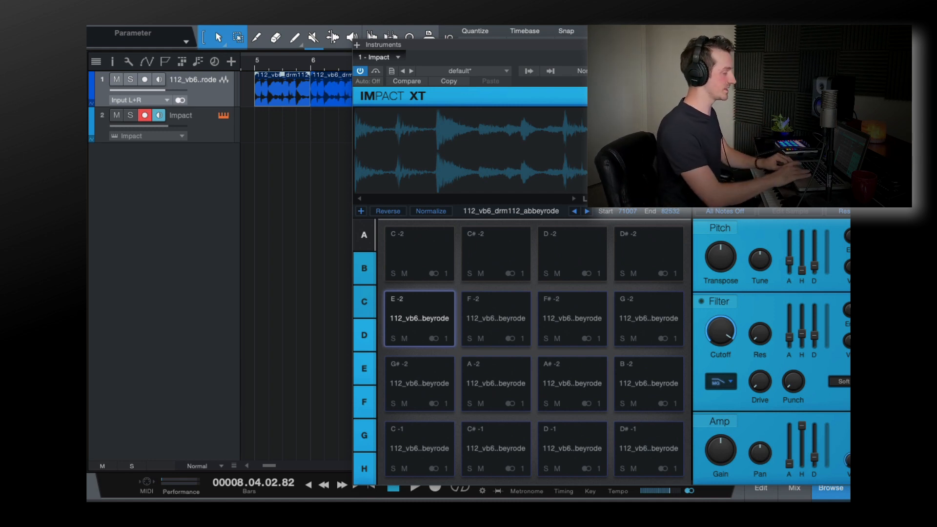
Close the Impact XT window and play the drum loops back from bar 5.
{"action": "left_click_drag", "start_coordinate": [696, 49], "coordinate": [474, 45]}
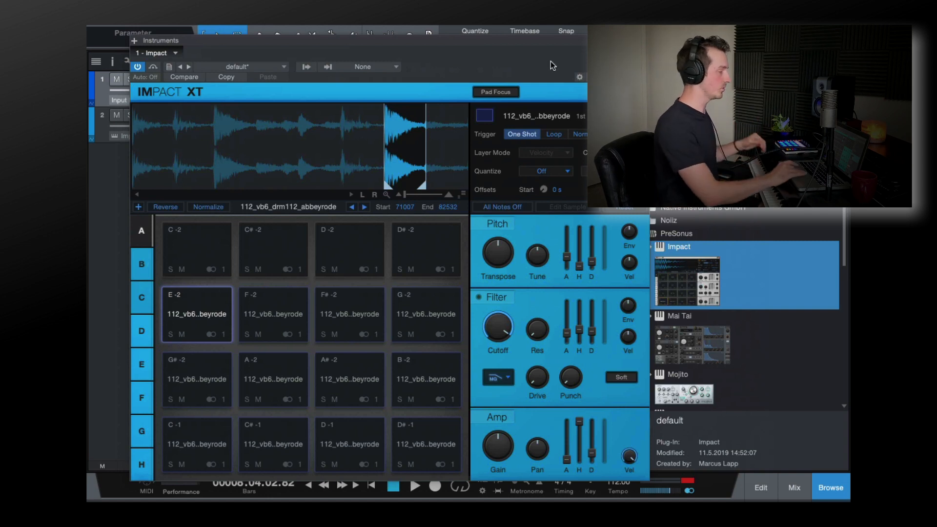
{"action": "left_click", "coordinate": [644, 40]}
{"action": "left_click", "coordinate": [253, 63]}
{"action": "key", "text": "space"}
{"action": "scroll", "coordinate": [273, 88], "scroll_direction": "up", "scroll_amount": 3}
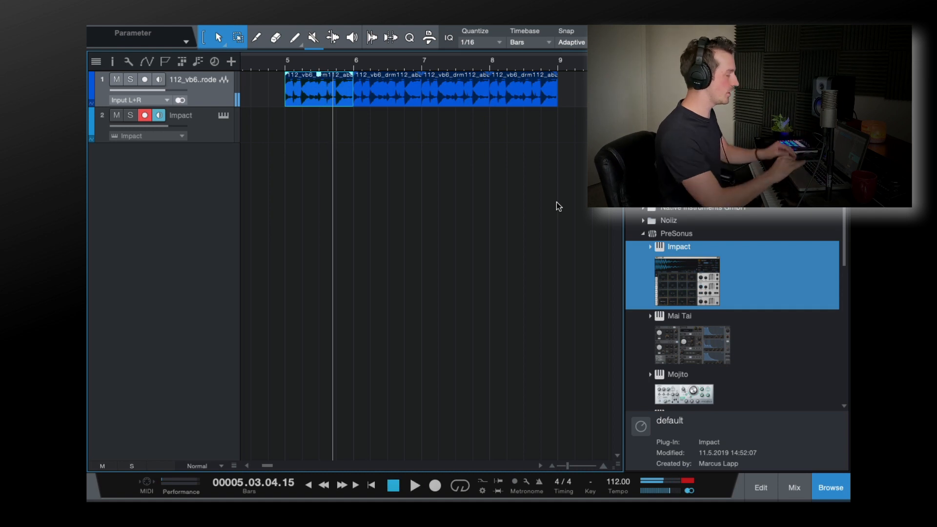
Trim the last drum loop to end halfway through bar 8 and record a pad fill on the Impact track up to bar 9.
{"action": "left_click", "coordinate": [526, 68]}
{"action": "left_click_drag", "start_coordinate": [555, 96], "coordinate": [523, 96]}
{"action": "key", "text": "KP_Multiply"}
{"action": "scroll", "coordinate": [387, 293], "scroll_direction": "down", "scroll_amount": 3}
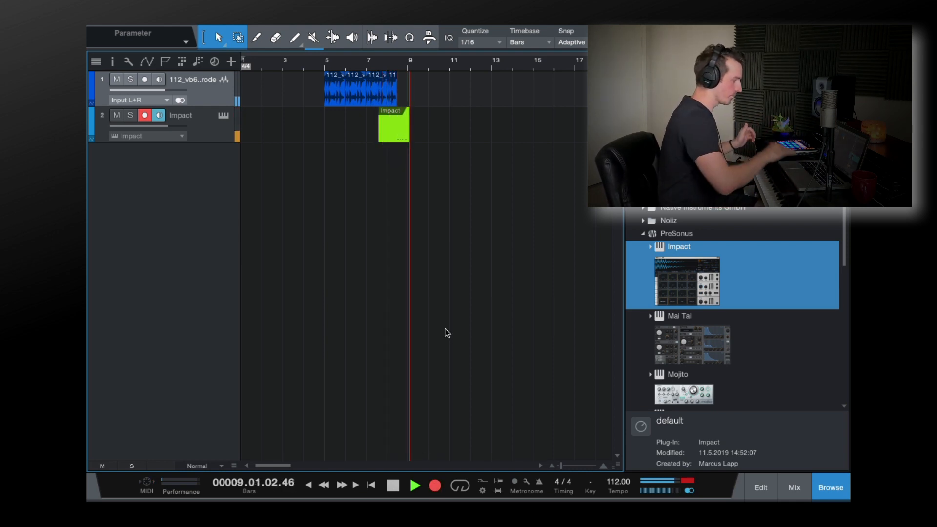
{"action": "key", "text": "space"}
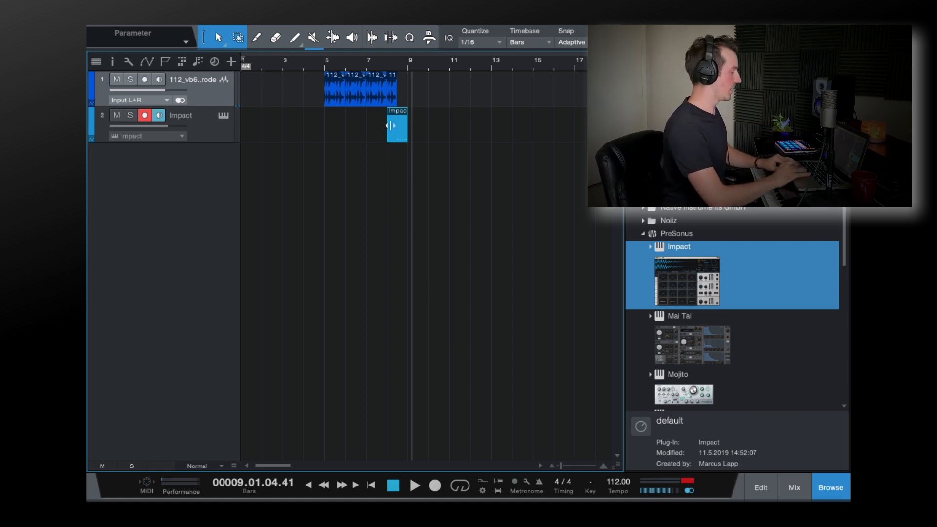
{"action": "key", "text": "e"}
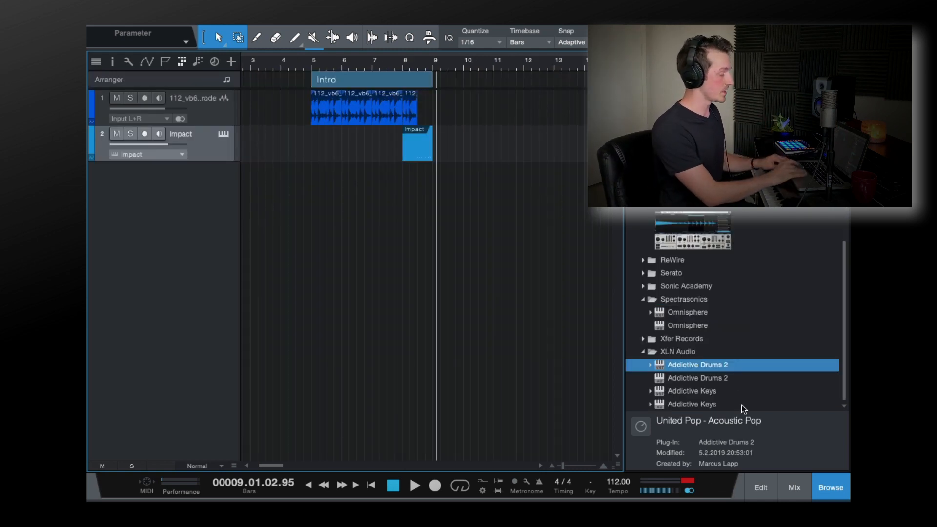
Add Addictive Drums 2 on a new instrument track and record a drum part from bar 5.
{"action": "left_click_drag", "start_coordinate": [682, 368], "coordinate": [168, 172]}
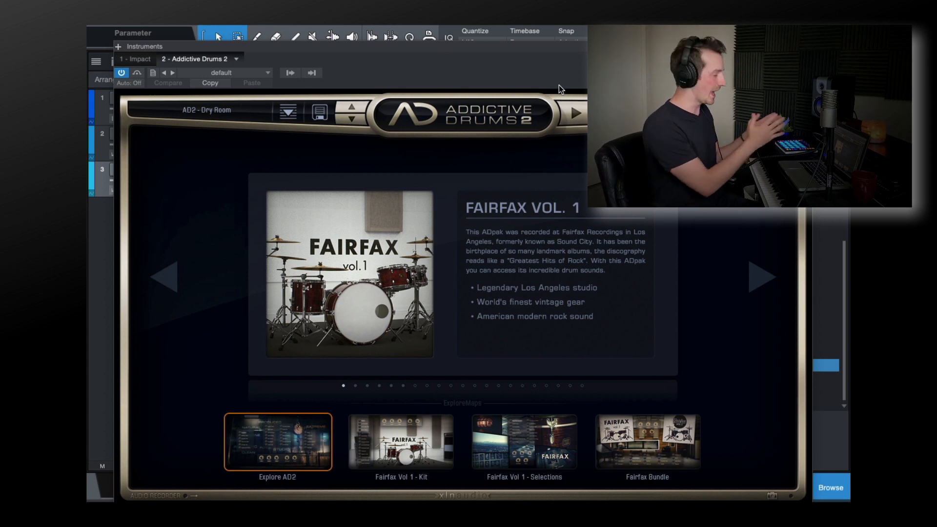
{"action": "key", "text": "super+w"}
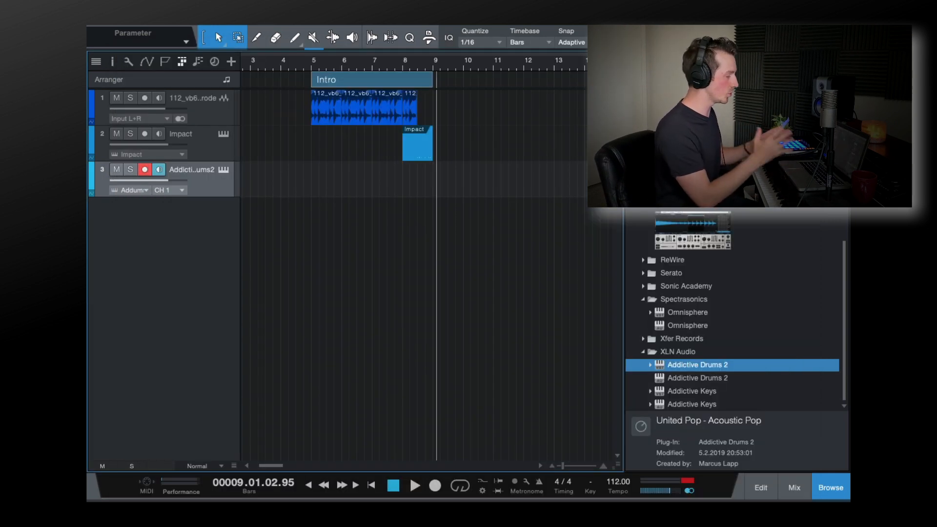
{"action": "left_click", "coordinate": [304, 61]}
{"action": "key", "text": "asterisk"}
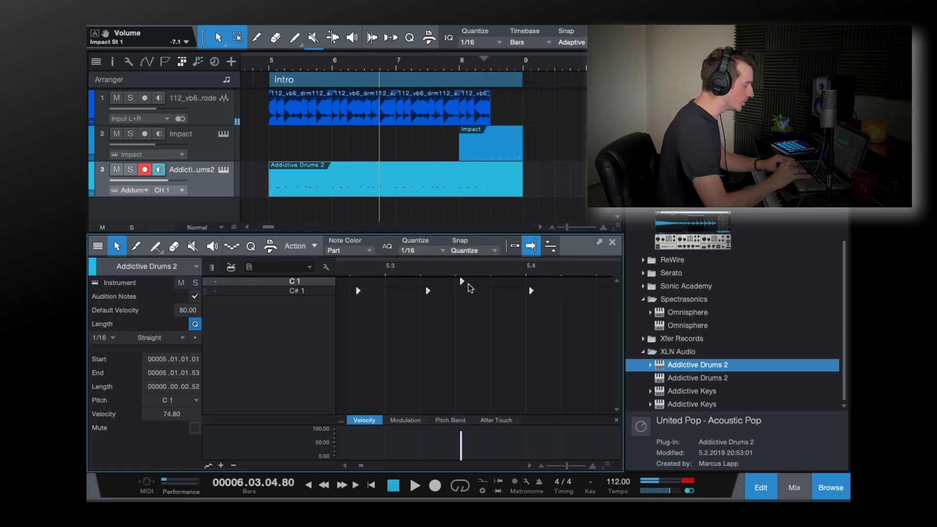
Quantize the recorded Addictive Drums 2 notes by 50% and deselect them.
{"action": "right_click", "coordinate": [469, 288]}
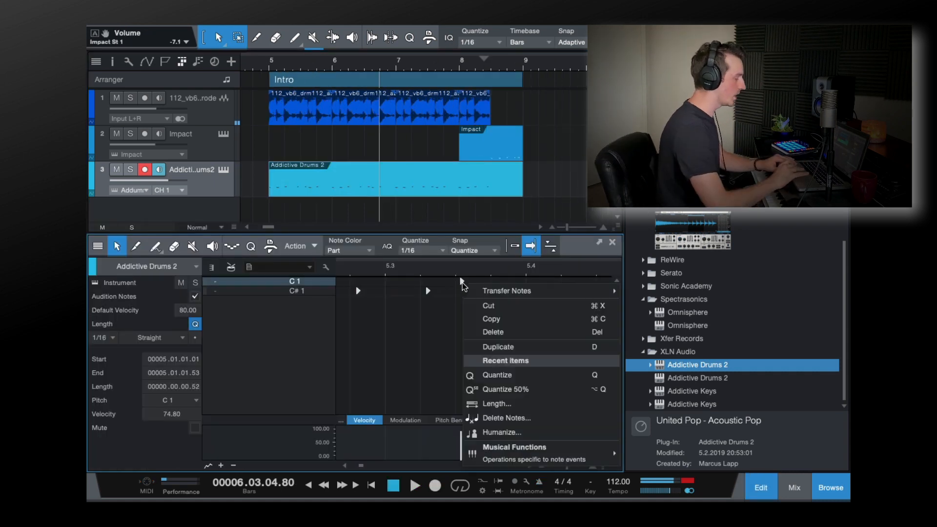
{"action": "left_click", "coordinate": [522, 389]}
{"action": "left_click", "coordinate": [414, 331]}
{"action": "key", "text": "z"}
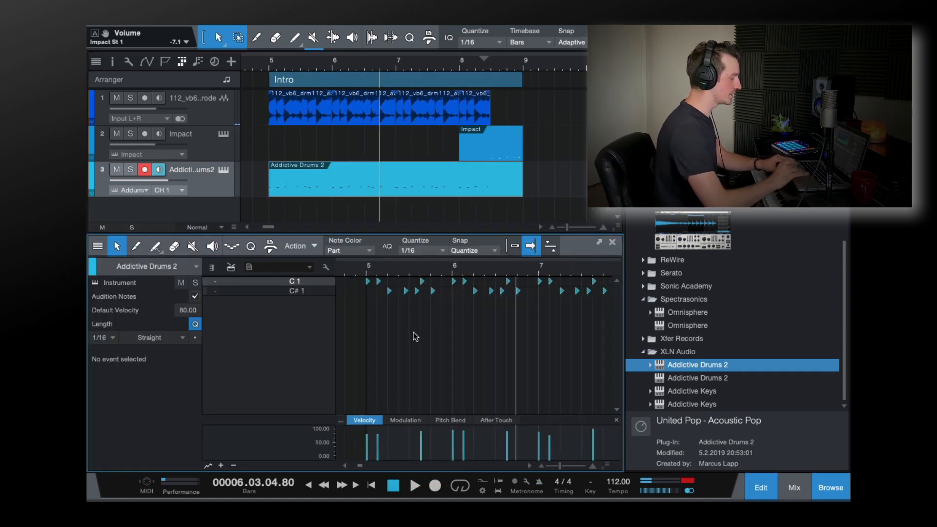
Play the layered drum parts back from bar 5.
{"action": "left_click", "coordinate": [366, 271]}
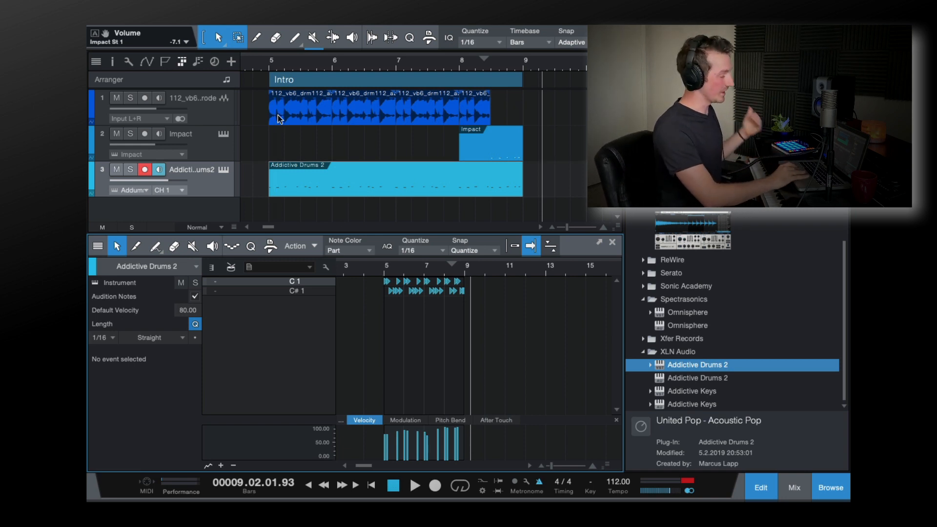
{"action": "left_click", "coordinate": [266, 62]}
{"action": "key", "text": "space"}
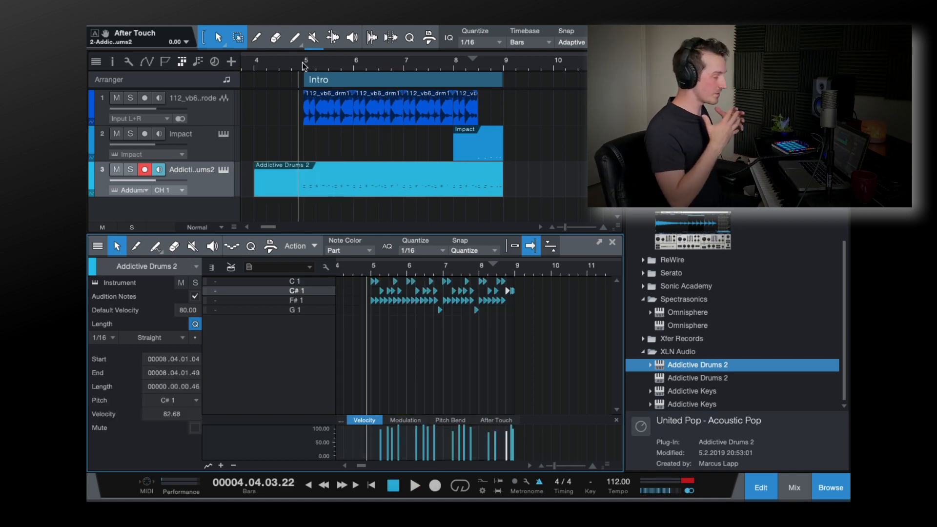
Audition Fairfax Vol 1 presets in the Addictive Drums 2 instrument on track 3 and load Klap Und Klang.
{"action": "left_click", "coordinate": [224, 169]}
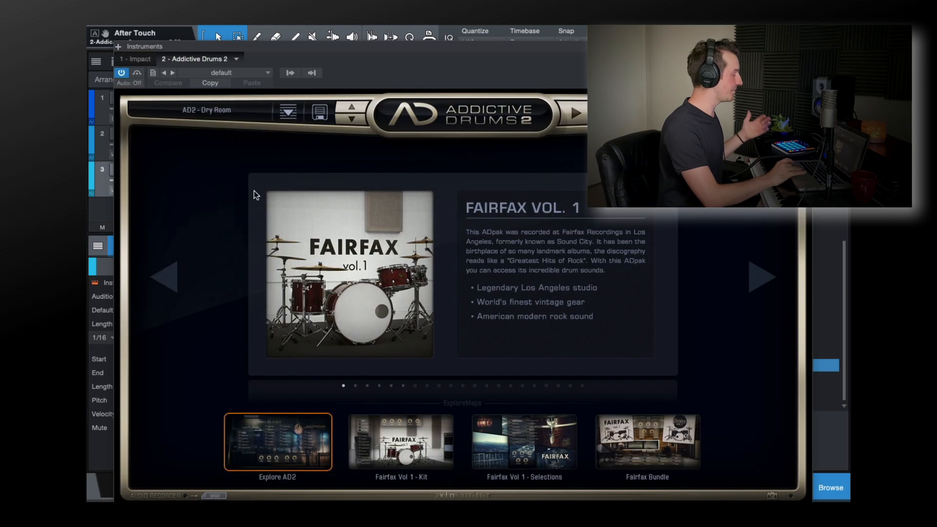
{"action": "left_click_drag", "start_coordinate": [438, 52], "coordinate": [414, 139]}
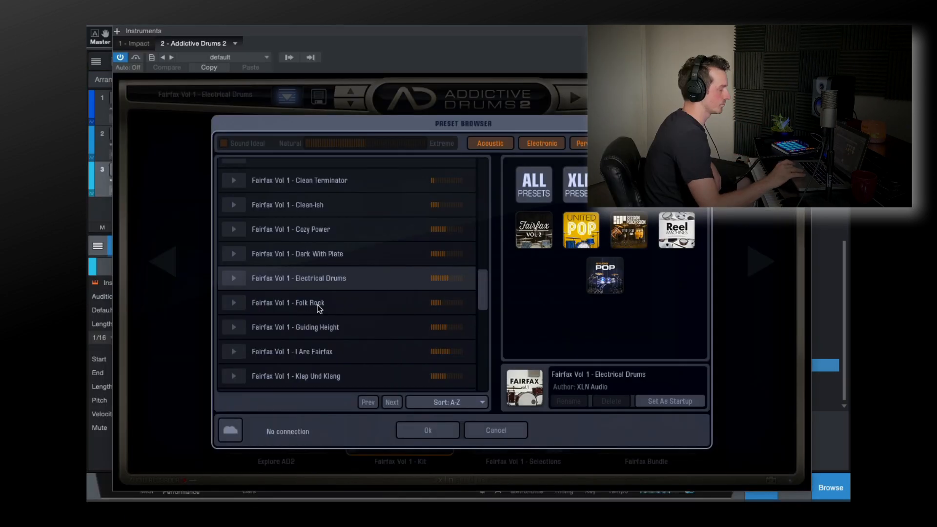
{"action": "left_click", "coordinate": [317, 305]}
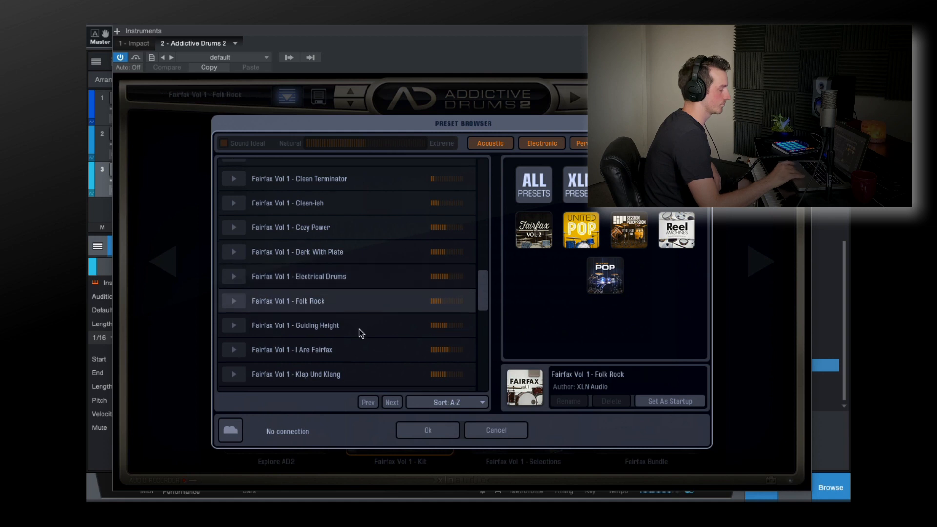
{"action": "scroll", "coordinate": [315, 300], "scroll_direction": "down", "scroll_amount": 1}
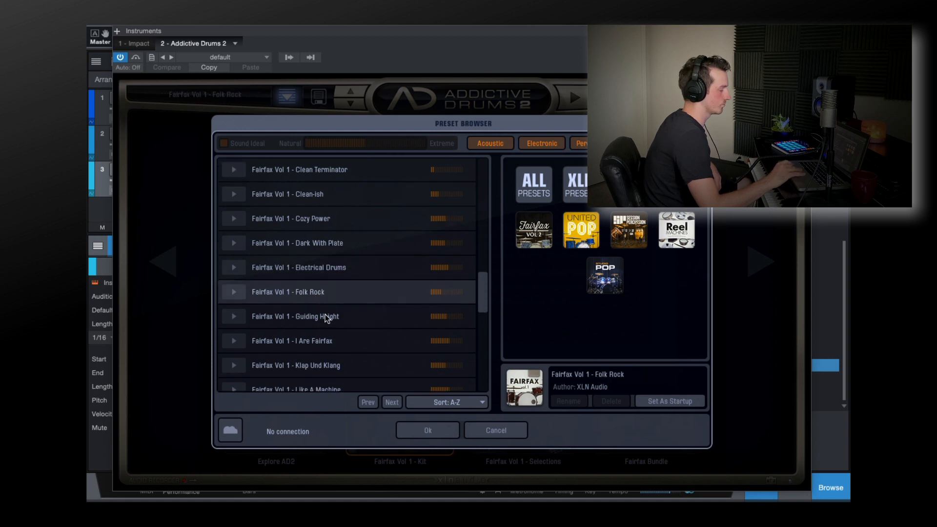
{"action": "left_click", "coordinate": [325, 316]}
{"action": "scroll", "coordinate": [317, 324], "scroll_direction": "down", "scroll_amount": 1}
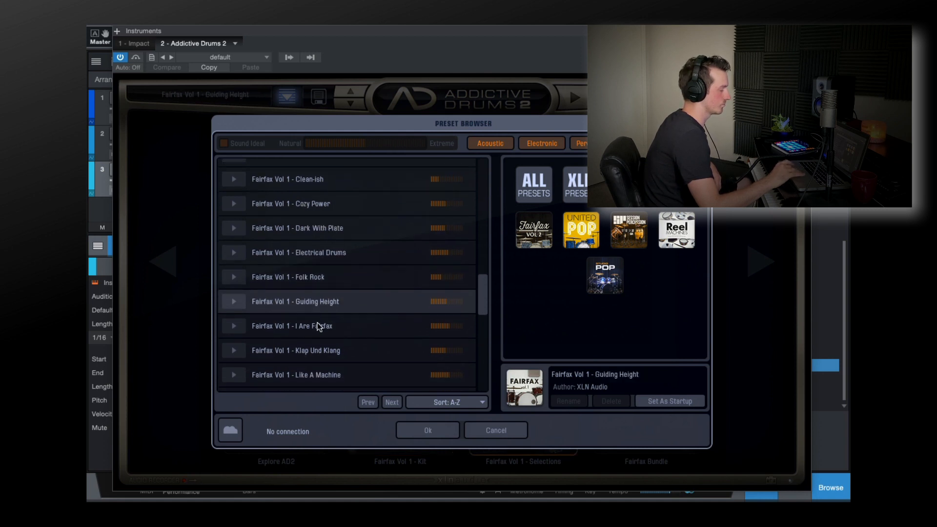
{"action": "left_click", "coordinate": [316, 326]}
{"action": "scroll", "coordinate": [316, 326], "scroll_direction": "down", "scroll_amount": 1}
{"action": "left_click", "coordinate": [302, 324]}
{"action": "scroll", "coordinate": [364, 328], "scroll_direction": "down", "scroll_amount": 2}
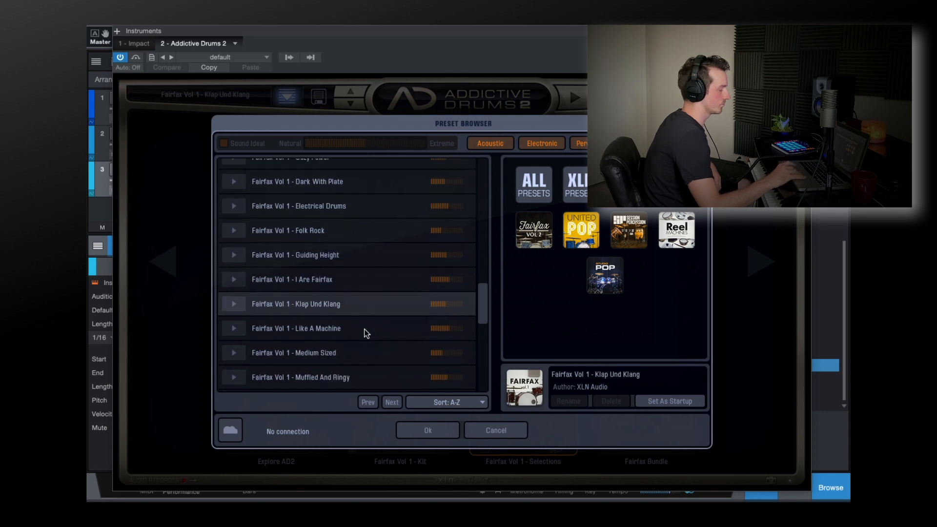
{"action": "key", "text": "Return"}
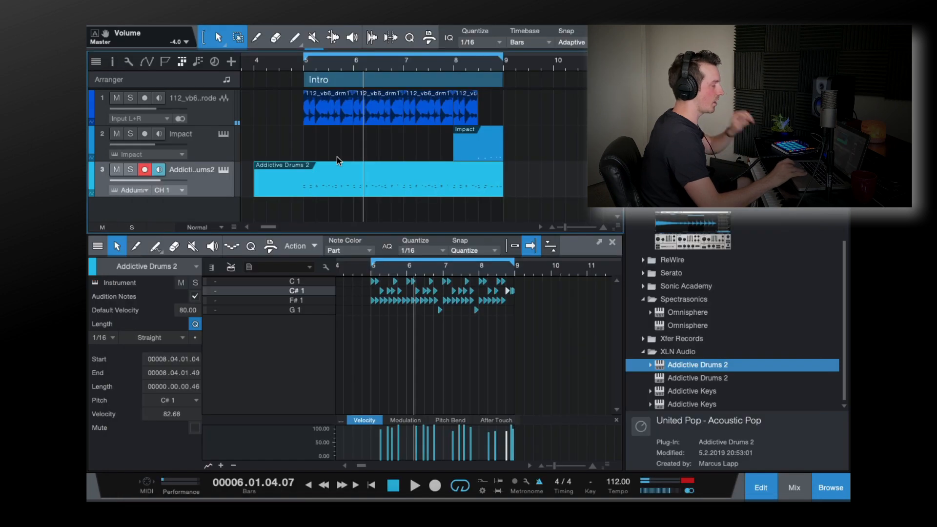
Solo the Addictive Drums 2 track during looped playback to hear it alone and unsolo it.
{"action": "left_click", "coordinate": [131, 170]}
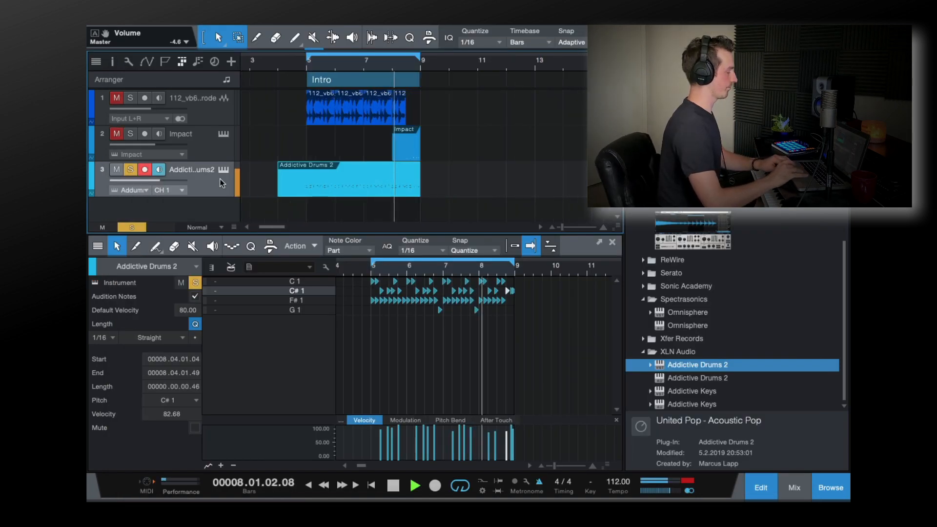
{"action": "left_click", "coordinate": [130, 168]}
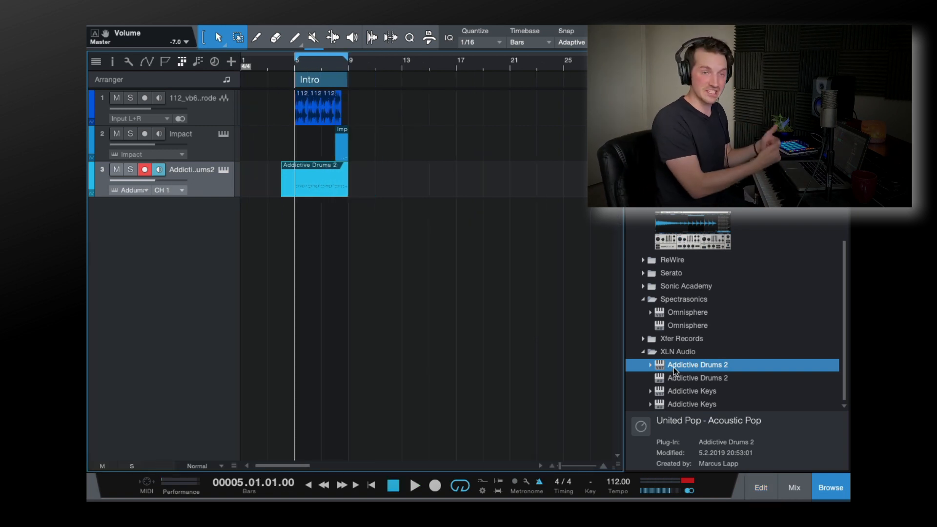
Add a second Addictive Drums 2 on a new instrument track and load the Reel Machines - Tape DMX Dry preset.
{"action": "left_click_drag", "start_coordinate": [673, 367], "coordinate": [193, 230]}
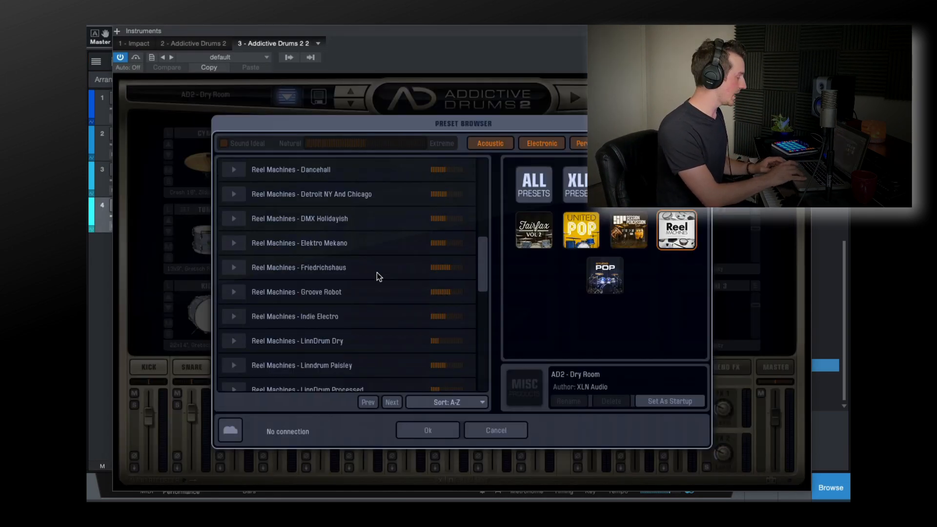
{"action": "scroll", "coordinate": [379, 276], "scroll_direction": "down", "scroll_amount": 10}
{"action": "scroll", "coordinate": [366, 268], "scroll_direction": "up", "scroll_amount": 2}
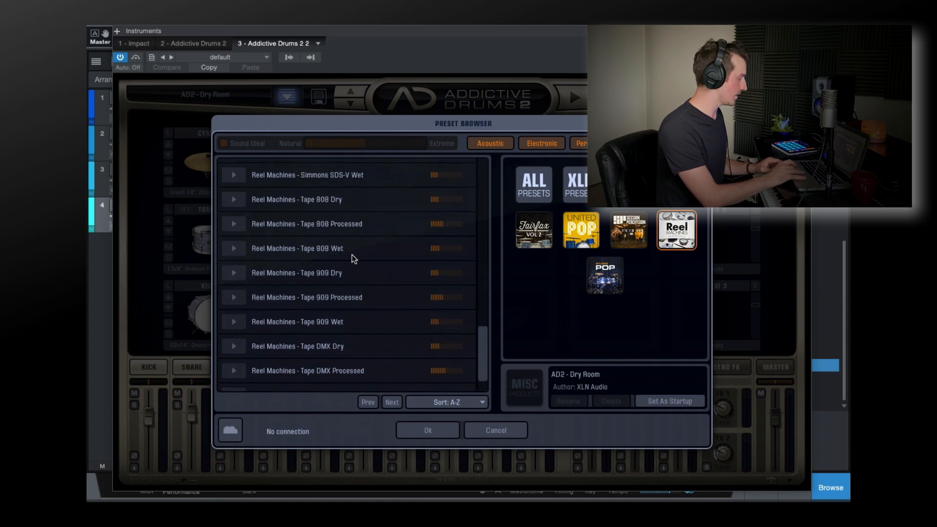
{"action": "left_click", "coordinate": [307, 229]}
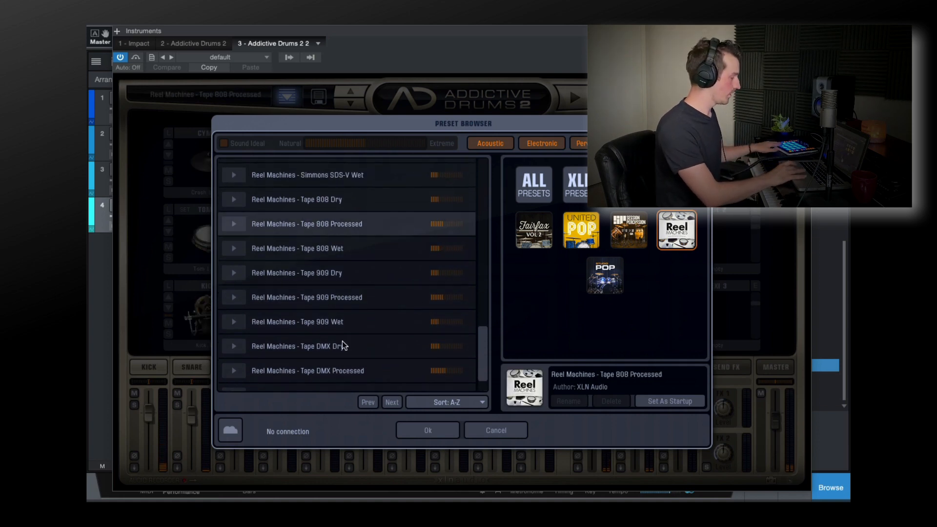
{"action": "left_click", "coordinate": [348, 277]}
{"action": "left_click", "coordinate": [356, 343]}
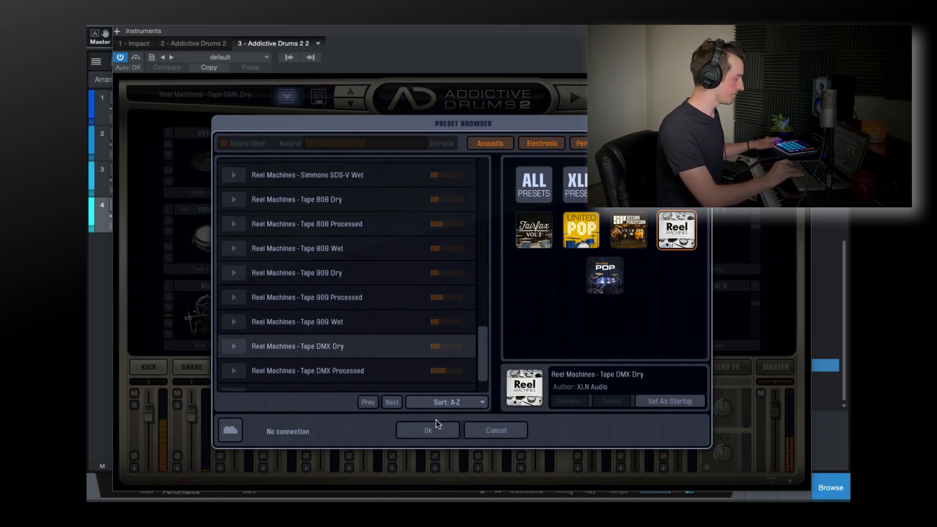
{"action": "left_click", "coordinate": [436, 430]}
{"action": "left_click", "coordinate": [804, 31]}
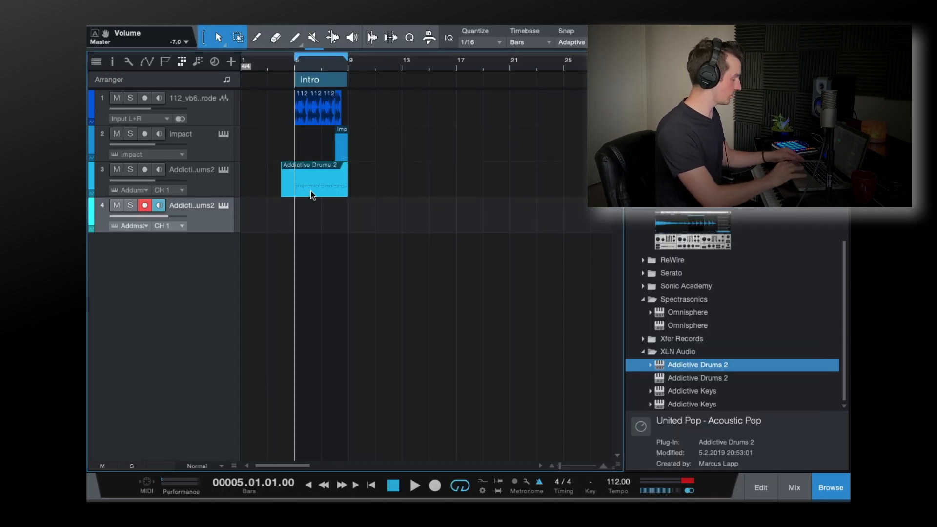
Copy the drum part from track 3 to the new Addictive Drums 2 track and lower the new track's volume during playback.
{"action": "left_click_drag", "start_coordinate": [311, 194], "coordinate": [311, 230]}
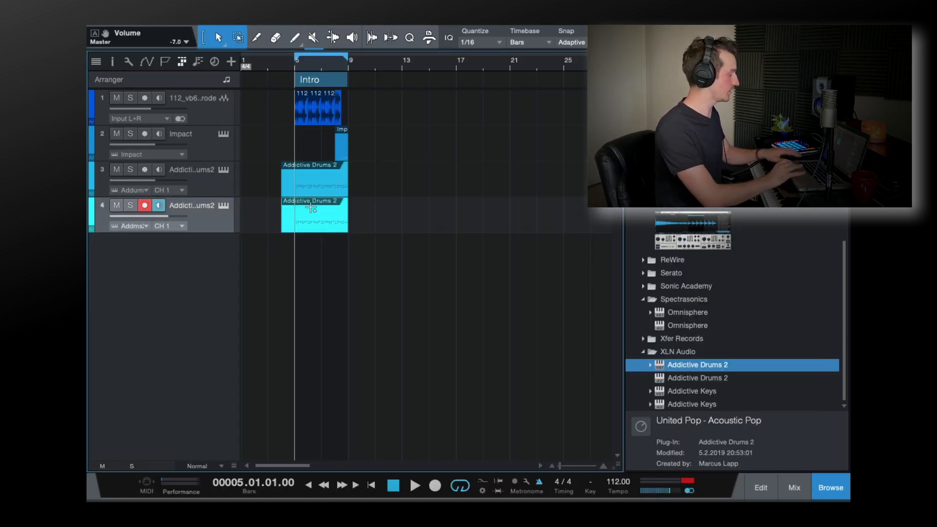
{"action": "left_click", "coordinate": [208, 184]}
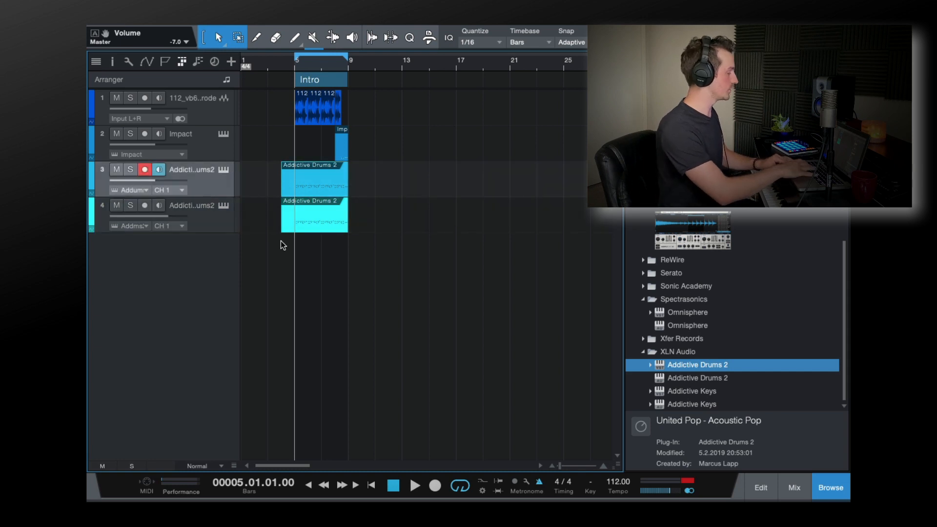
{"action": "key", "text": "space"}
{"action": "left_click_drag", "start_coordinate": [168, 215], "coordinate": [149, 218]}
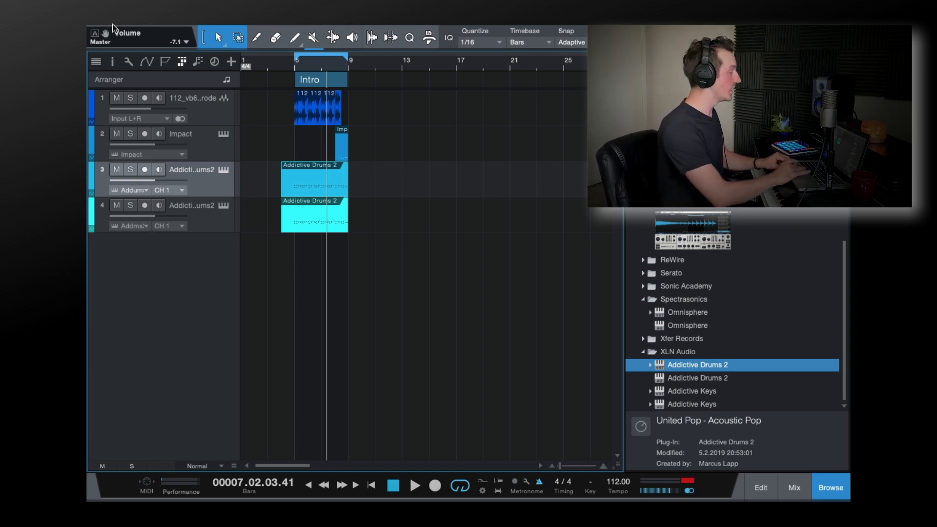
Extend the loop range to bar 15 and play the layered drums from bar 7.
{"action": "left_click_drag", "start_coordinate": [350, 59], "coordinate": [430, 67]}
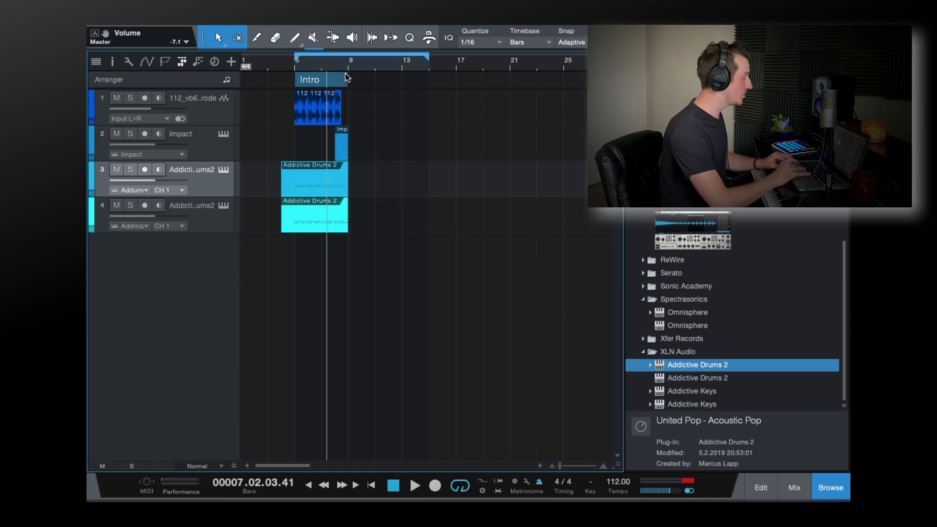
{"action": "left_click", "coordinate": [326, 69]}
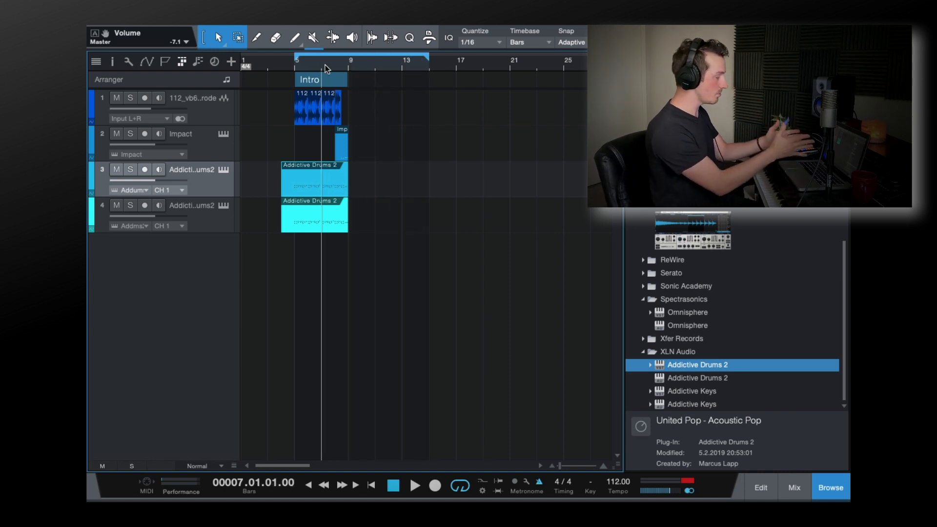
{"action": "key", "text": "space"}
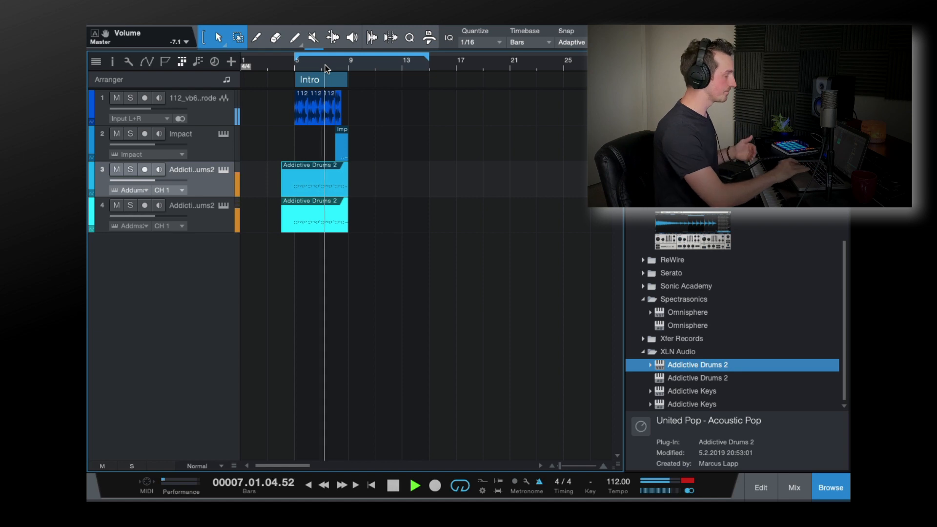
Record a two-bar drum pattern from bar 9 on the second Addictive Drums 2 track and repeat it up to bar 17.
{"action": "left_click", "coordinate": [206, 220]}
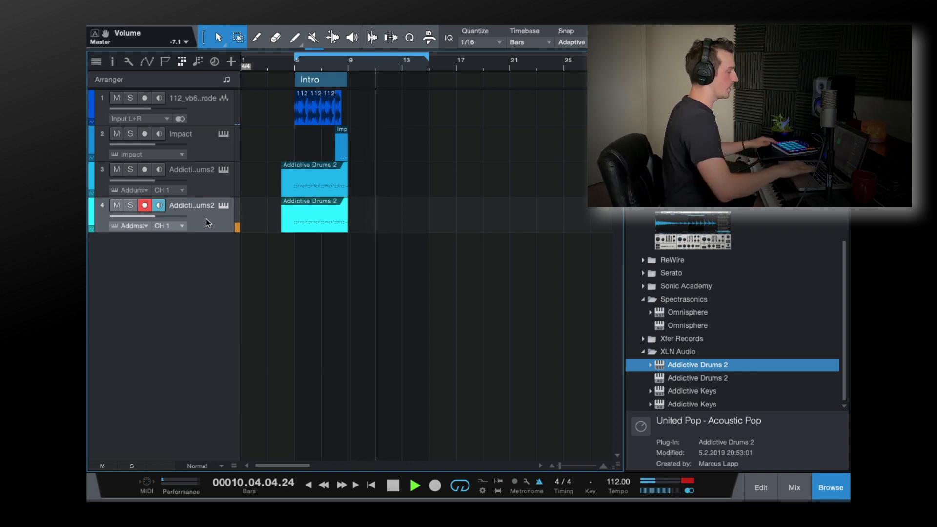
{"action": "key", "text": "space"}
{"action": "mouse_move", "coordinate": [184, 215]}
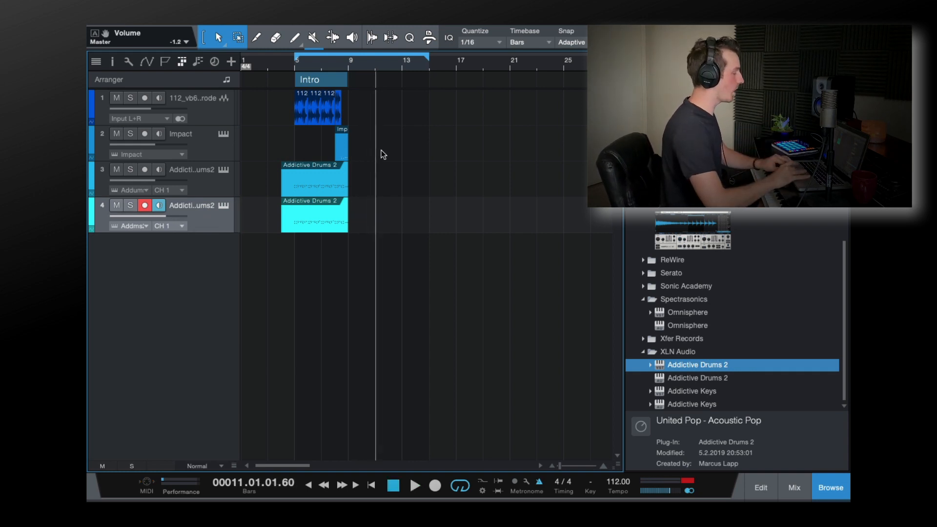
{"action": "left_click", "coordinate": [336, 66]}
{"action": "key", "text": "space"}
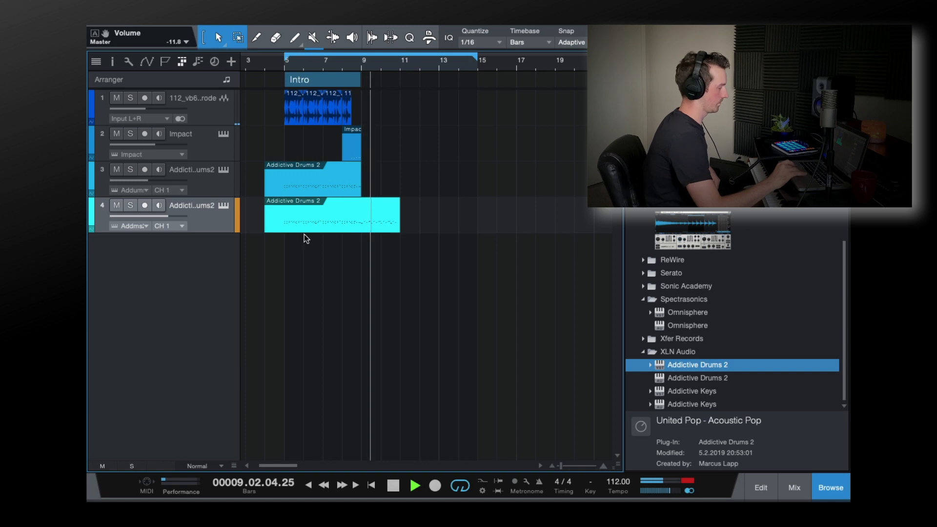
{"action": "left_click", "coordinate": [369, 222]}
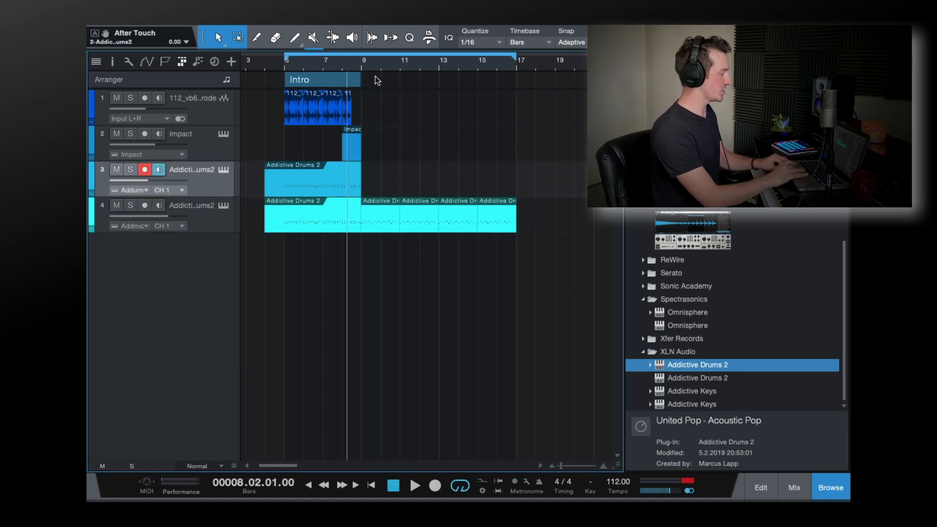
Play the repeated pattern back and add a Verse arranger section from bar 9 to bar 17.
{"action": "key", "text": "space"}
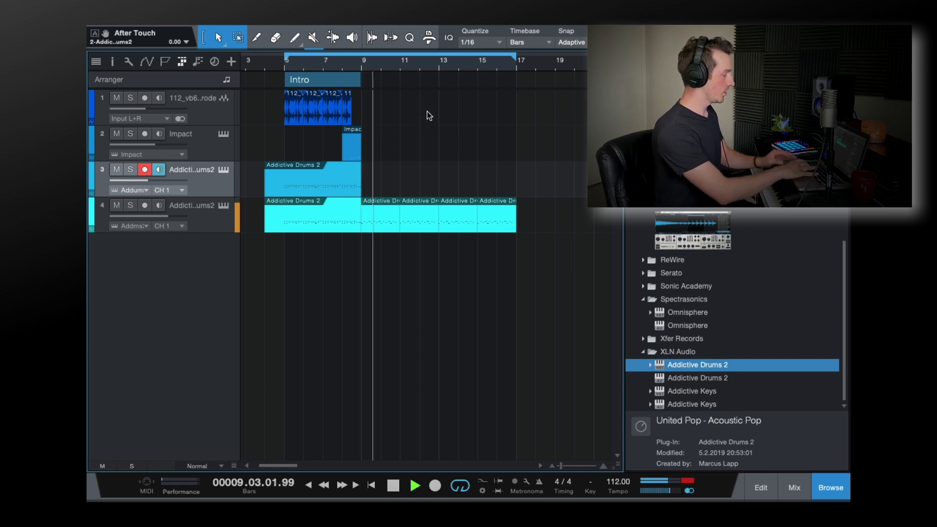
{"action": "key", "text": "space"}
{"action": "double_click", "coordinate": [372, 80]}
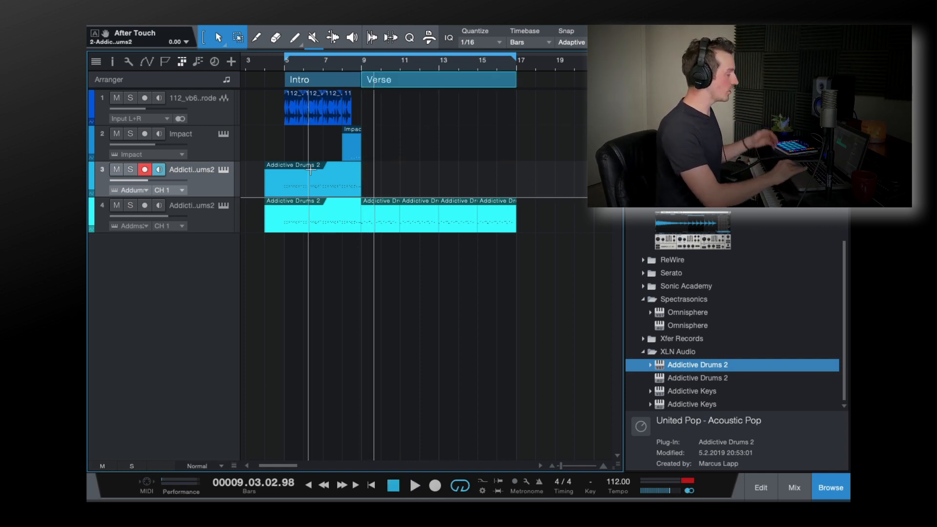
Record a part on the first Addictive Drums 2 track from bar 9 to bar 13 and duplicate it up to bar 17.
{"action": "left_click", "coordinate": [357, 68]}
{"action": "left_click", "coordinate": [361, 67]}
{"action": "key", "text": "space"}
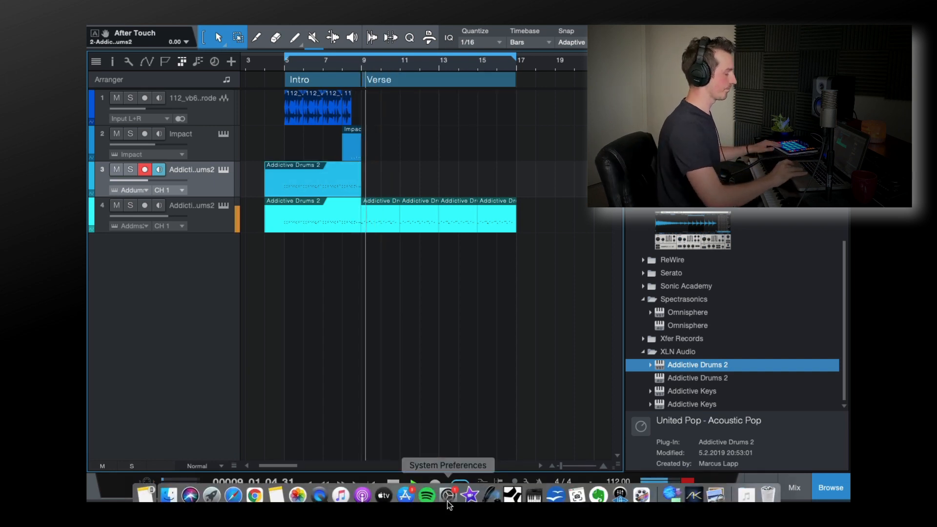
{"action": "left_click", "coordinate": [435, 486]}
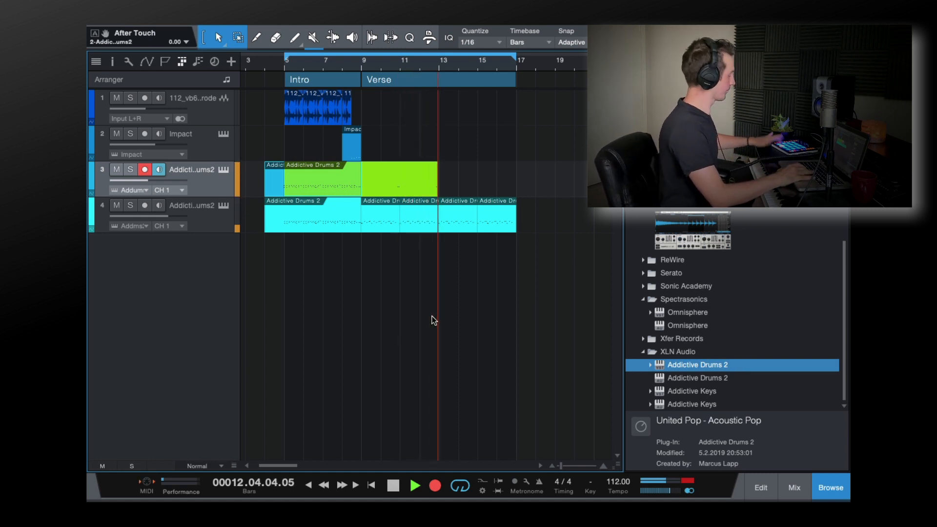
{"action": "key", "text": "space"}
{"action": "key", "text": "d"}
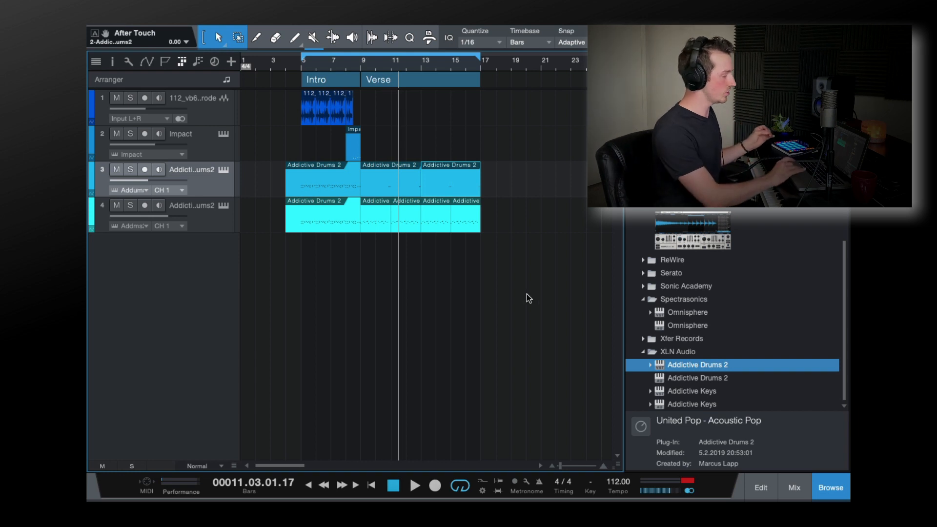
Audition Texture Lo-fi Beats loops over playback from bar 5 and place 110_Drums_07_724.wav on a new audio track at bar 9.
{"action": "left_click", "coordinate": [301, 62]}
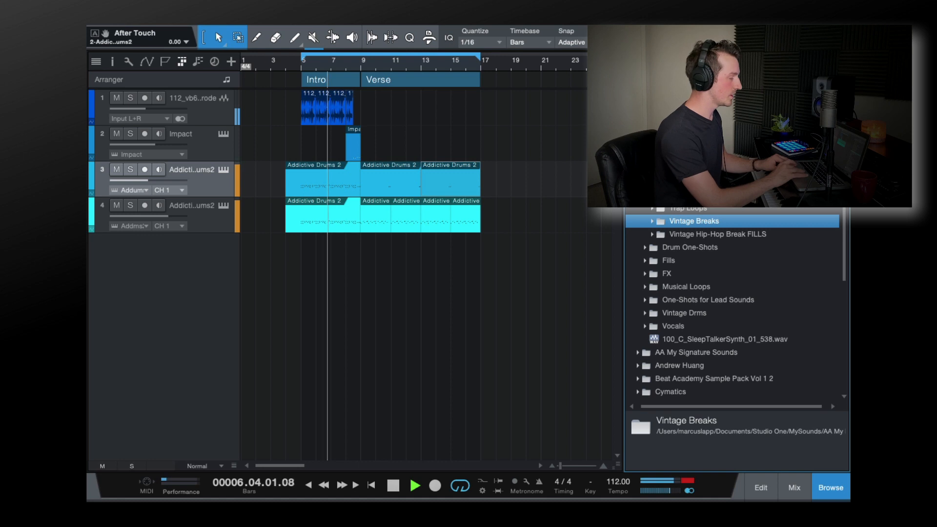
{"action": "scroll", "coordinate": [660, 224], "scroll_direction": "up", "scroll_amount": 2}
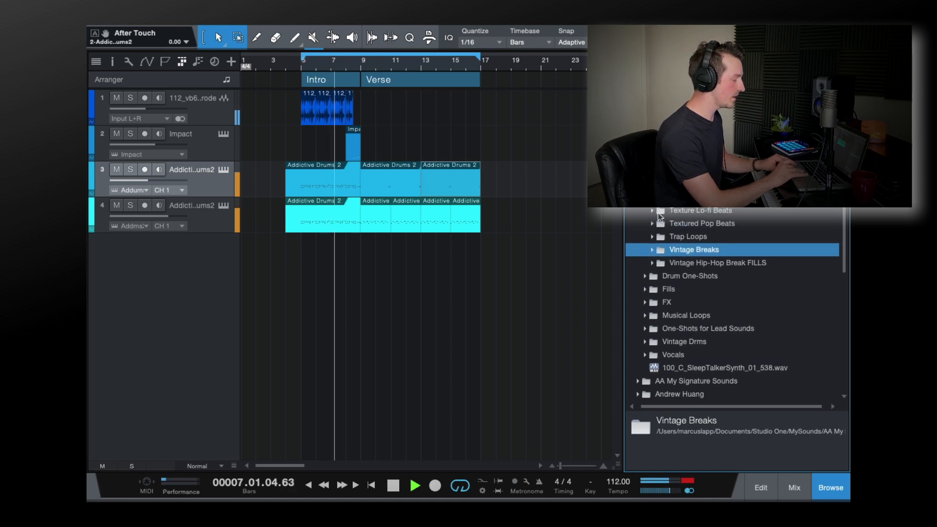
{"action": "double_click", "coordinate": [692, 210]}
{"action": "left_click", "coordinate": [692, 224]}
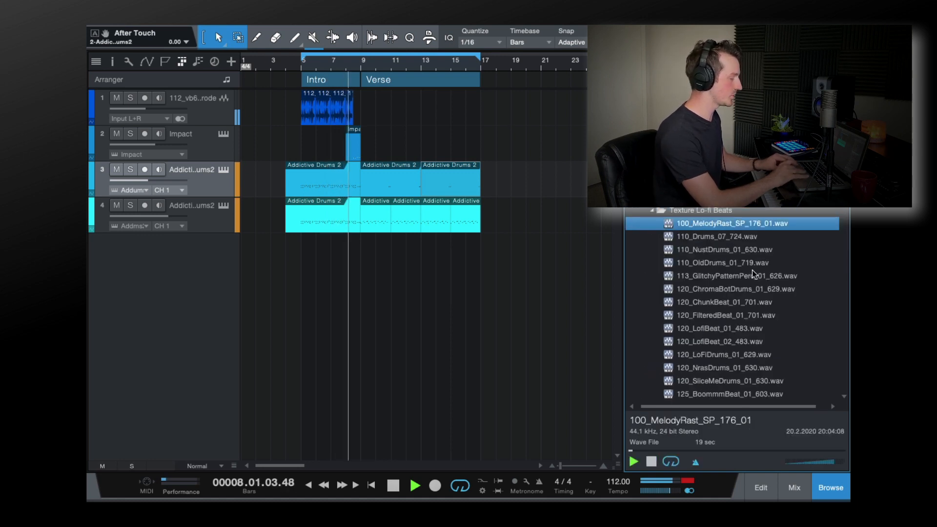
{"action": "left_click", "coordinate": [722, 239]}
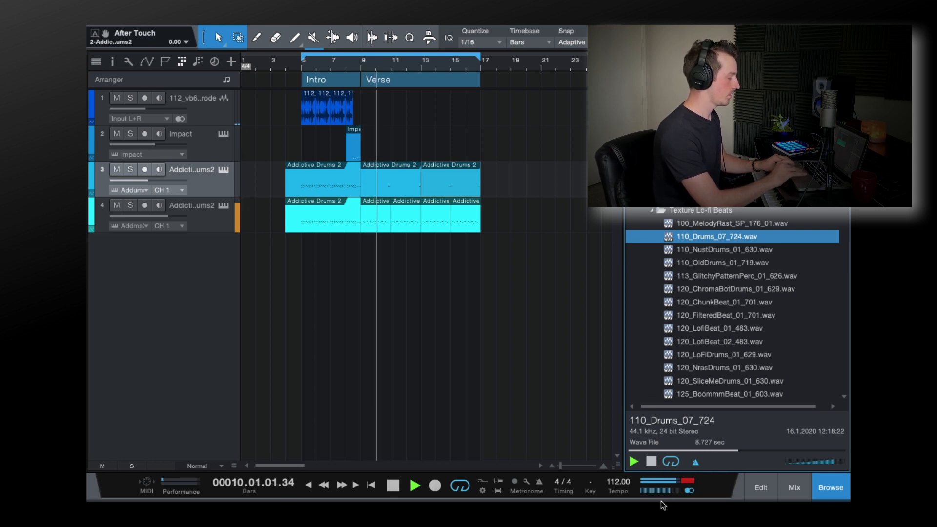
{"action": "left_click", "coordinate": [651, 462]}
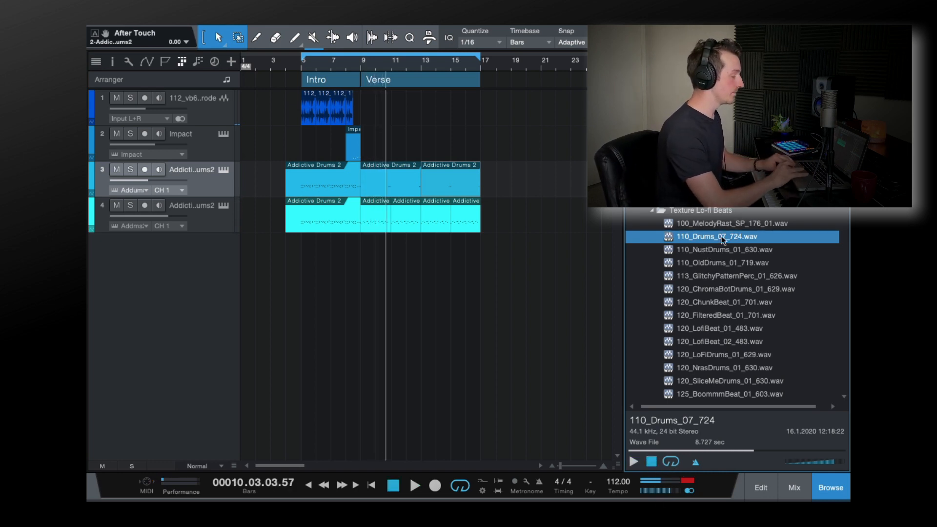
{"action": "left_click_drag", "start_coordinate": [717, 236], "coordinate": [383, 262]}
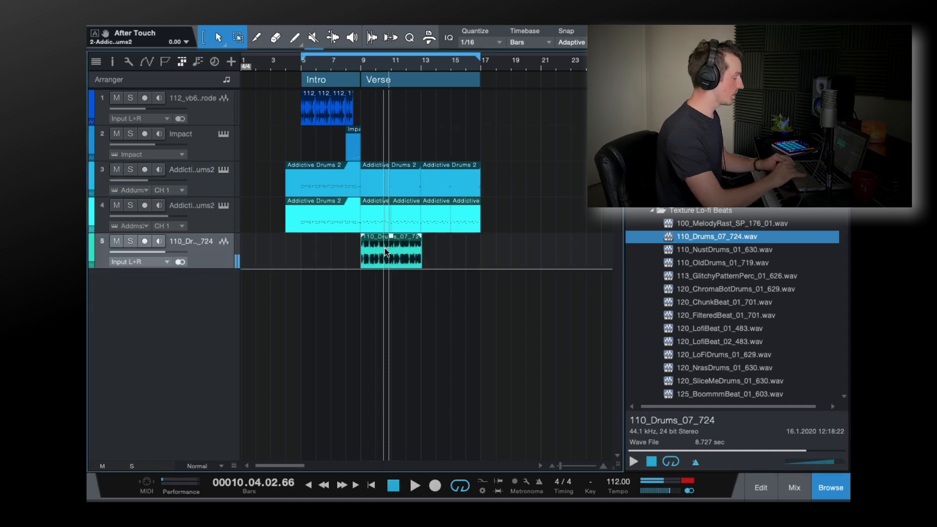
Set the file tempo of the 110_Drums_07_724 loop to 110.
{"action": "right_click", "coordinate": [385, 248]}
{"action": "left_click", "coordinate": [465, 237]}
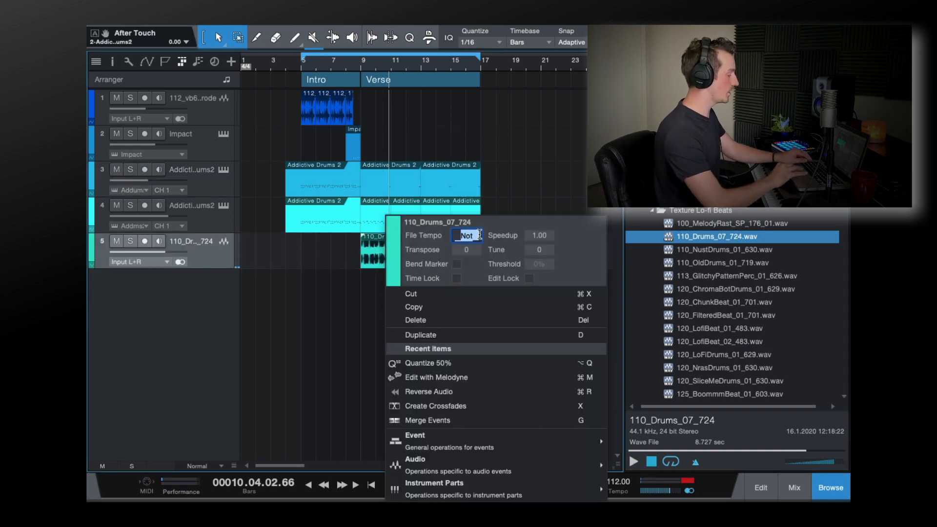
{"action": "type", "text": "110"}
{"action": "key", "text": "Return"}
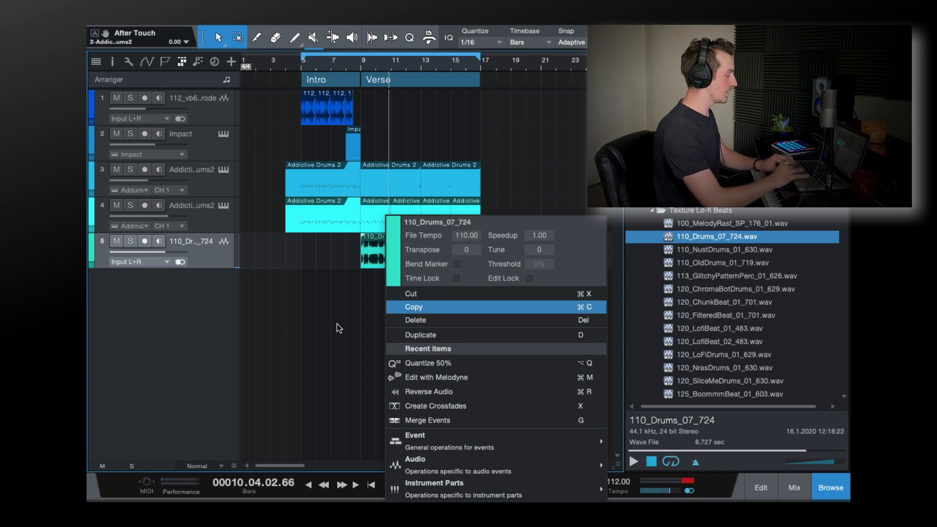
{"action": "left_click", "coordinate": [392, 259]}
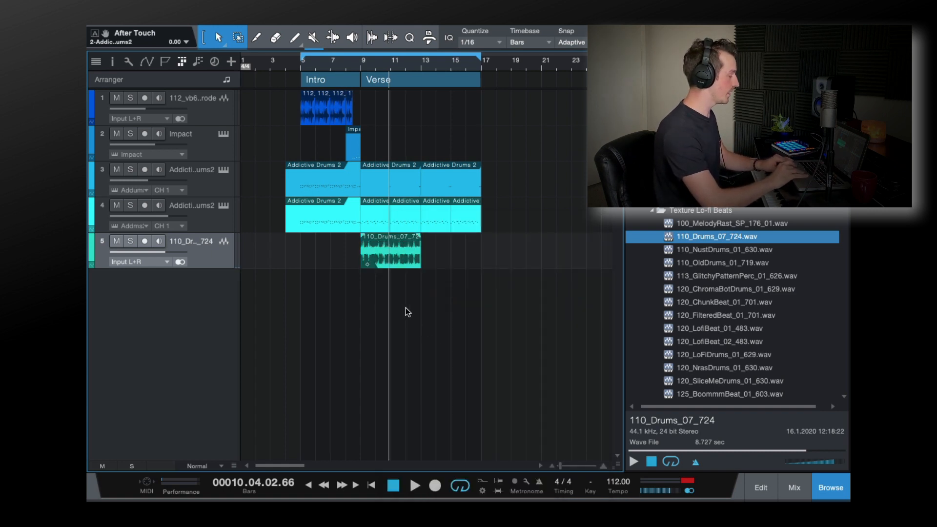
Play the Verse from bar 9 and try trimming the start of the 110_Drums_07_724 loop to bar 12.
{"action": "scroll", "coordinate": [405, 307], "scroll_direction": "up", "scroll_amount": 3}
{"action": "left_click", "coordinate": [309, 66]}
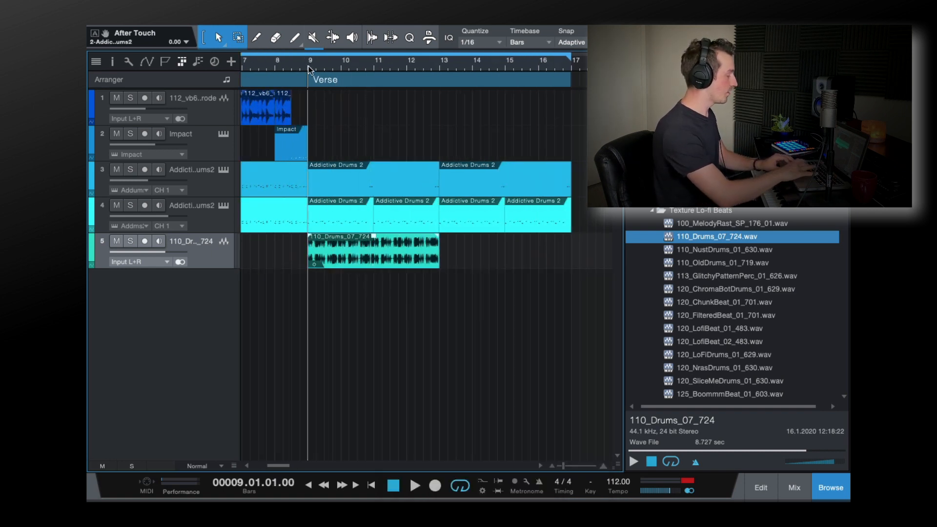
{"action": "key", "text": "space"}
{"action": "left_click_drag", "start_coordinate": [309, 261], "coordinate": [412, 263]}
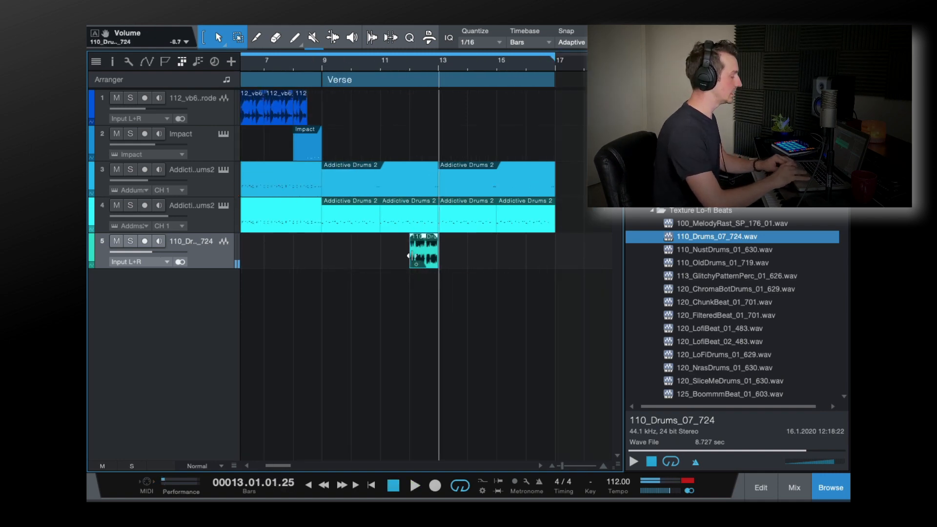
{"action": "left_click_drag", "start_coordinate": [412, 256], "coordinate": [313, 256]}
Insert the X-Trem effect on the 110_Drums_07_724 channel.
{"action": "key", "text": "F3"}
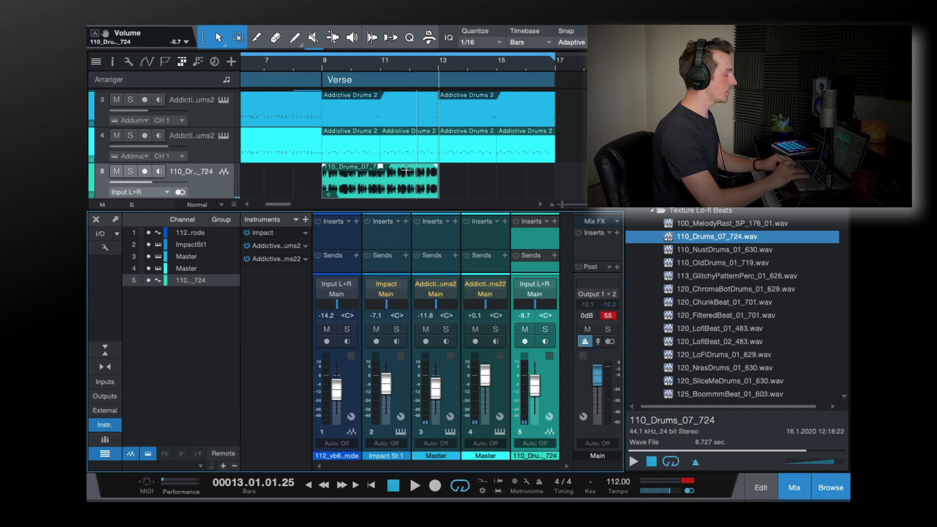
{"action": "left_click", "coordinate": [554, 221]}
{"action": "type", "text": "x"}
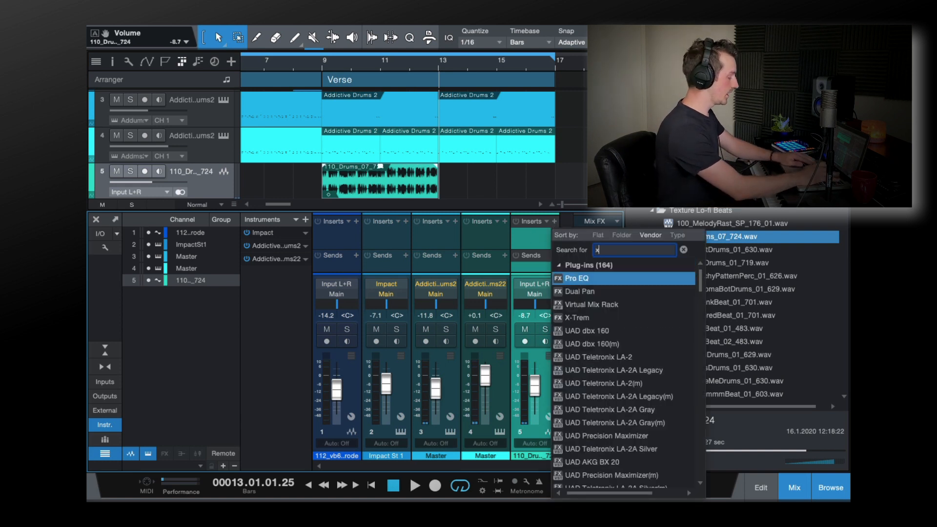
{"action": "type", "text": "-trem"}
{"action": "left_click", "coordinate": [598, 277]}
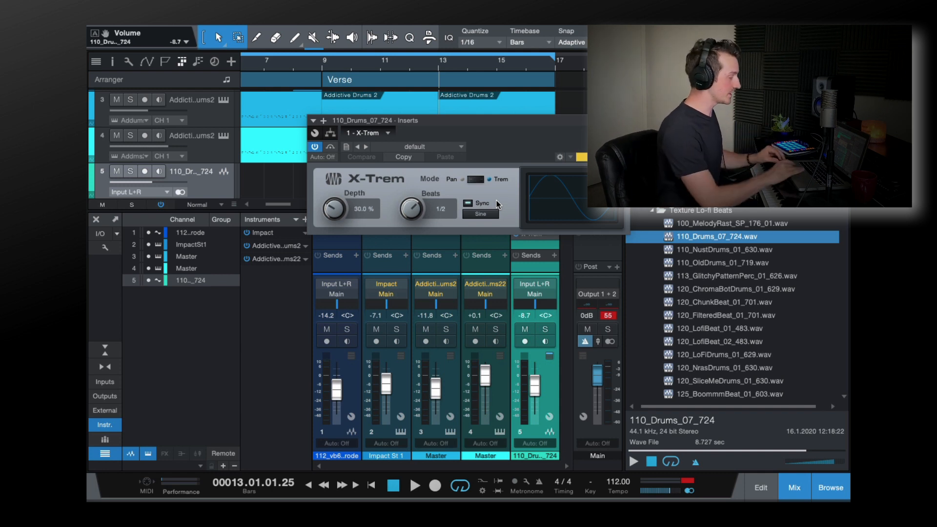
Load the Rhythmic preset Arp Gate 6 in X-Trem and play the Verse from bar 9.
{"action": "left_click", "coordinate": [415, 147]}
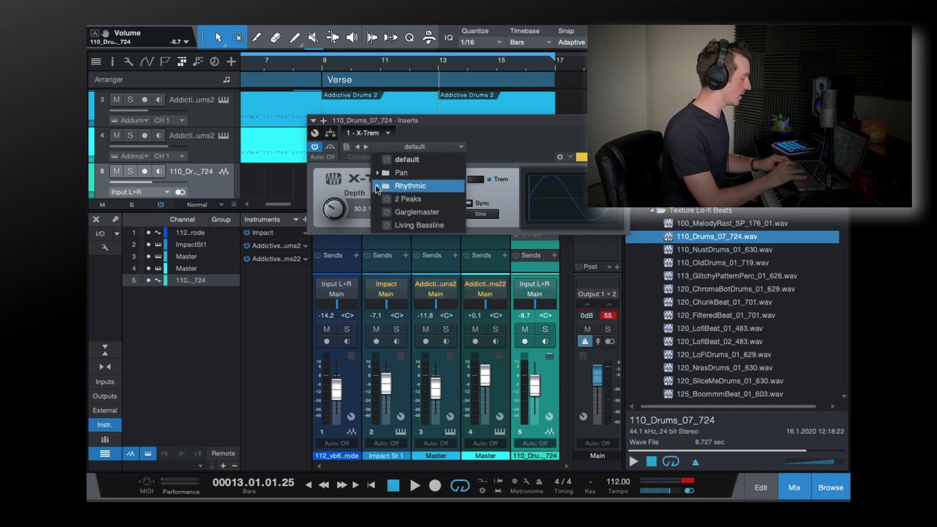
{"action": "left_click", "coordinate": [378, 188]}
{"action": "left_click", "coordinate": [412, 200]}
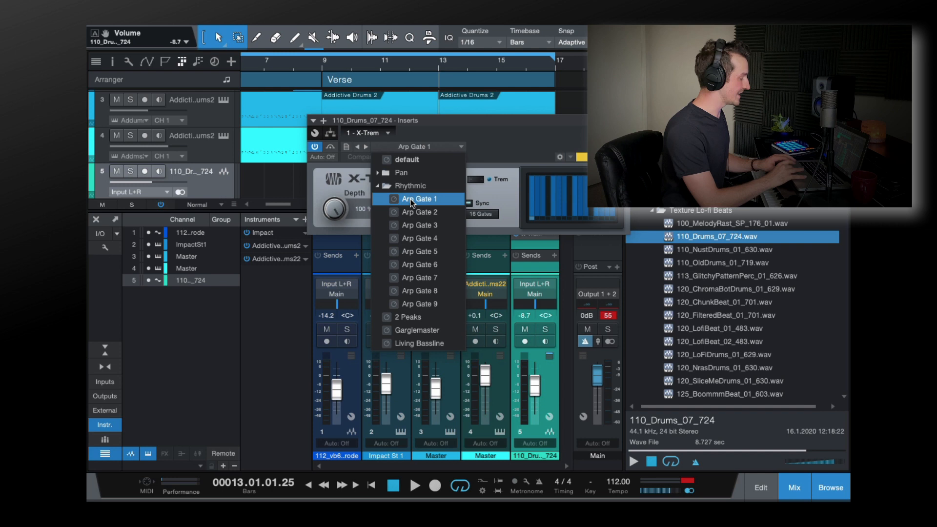
{"action": "left_click", "coordinate": [534, 142]}
{"action": "left_click_drag", "start_coordinate": [527, 122], "coordinate": [402, 219]}
{"action": "left_click", "coordinate": [321, 67]}
{"action": "key", "text": "space"}
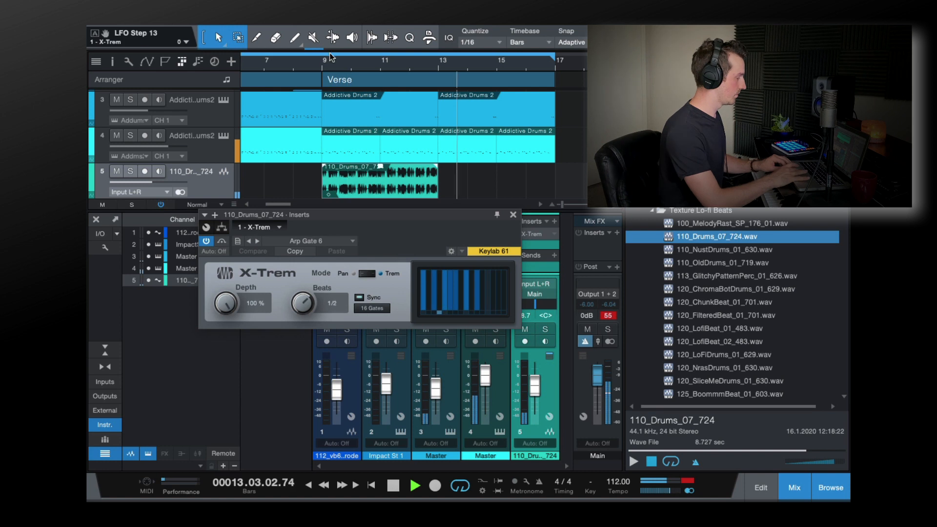
{"action": "left_click", "coordinate": [322, 67]}
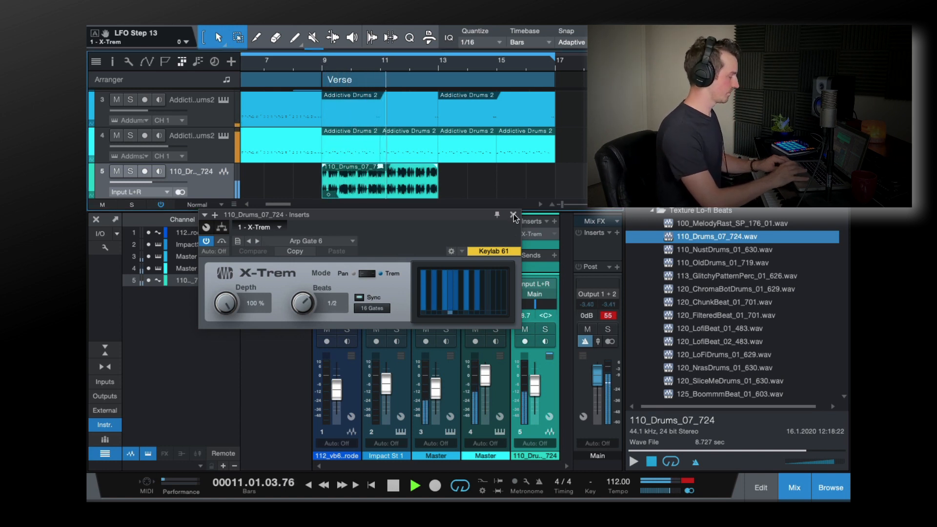
Compare the loop with X-Trem bypassed and active during playback, and lower the 110_Drums_07_724 track's volume to -25.7 dB.
{"action": "left_click", "coordinate": [310, 300]}
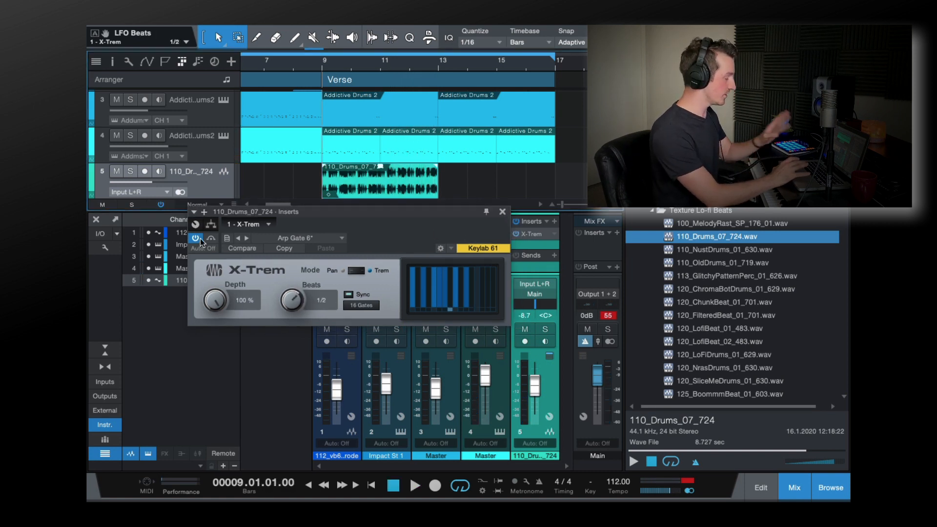
{"action": "left_click", "coordinate": [197, 239]}
{"action": "key", "text": "space"}
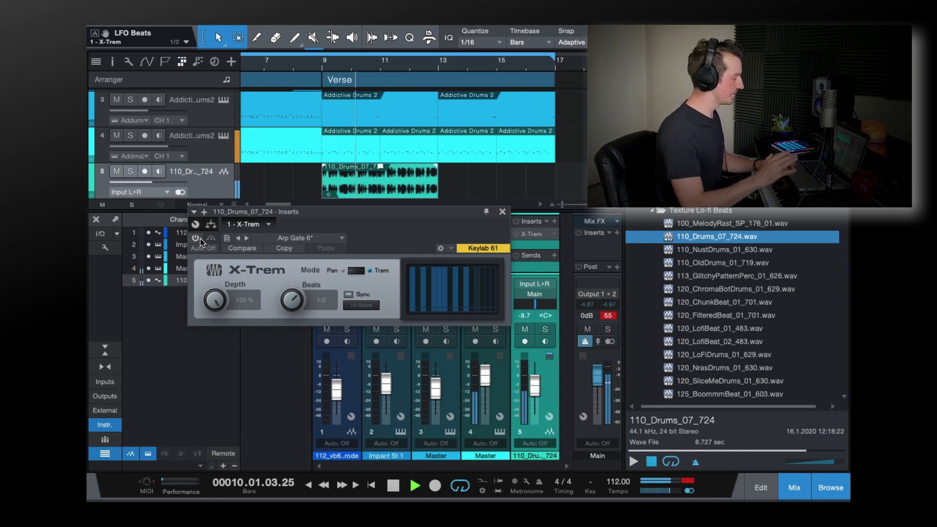
{"action": "left_click", "coordinate": [200, 239]}
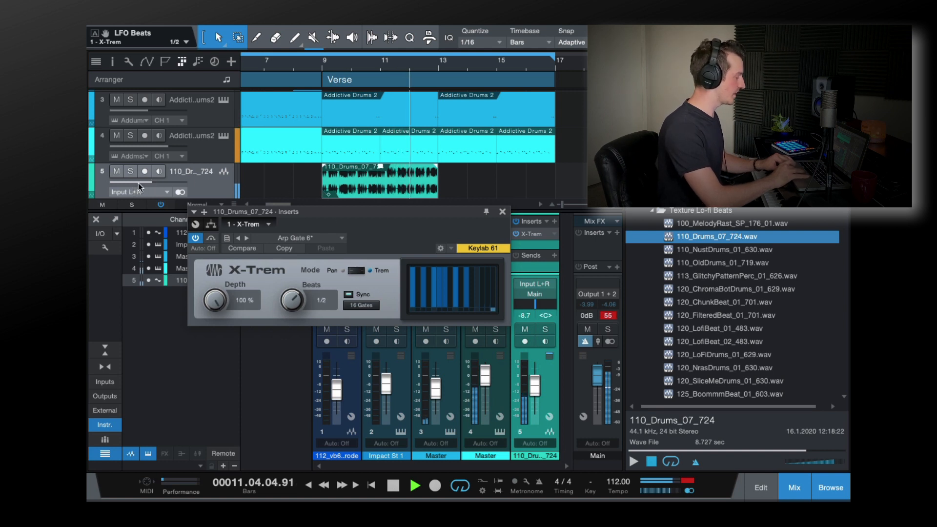
{"action": "left_click_drag", "start_coordinate": [138, 183], "coordinate": [127, 183]}
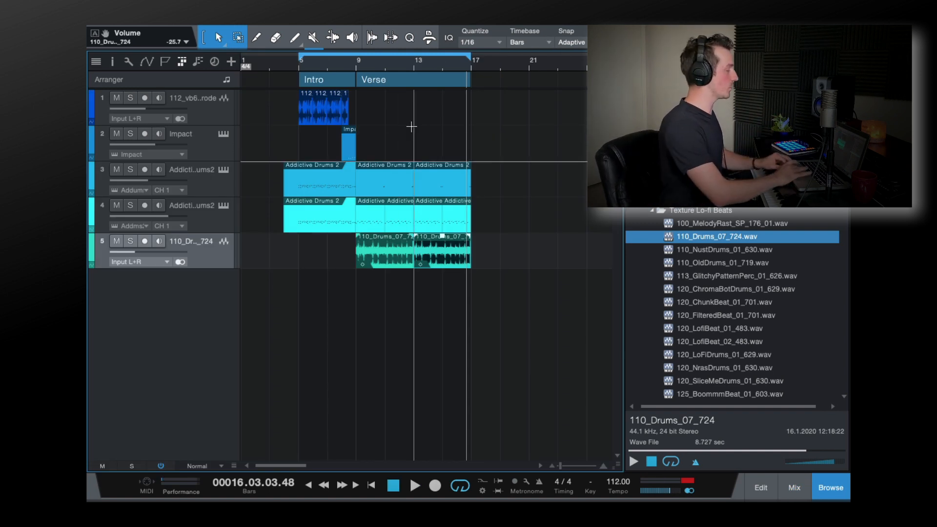
Audition 100_BackwardsRhythm_01_722.wav over playback from bar 9 and place it on a new audio track at bar 13.
{"action": "left_click", "coordinate": [344, 67]}
{"action": "key", "text": "space"}
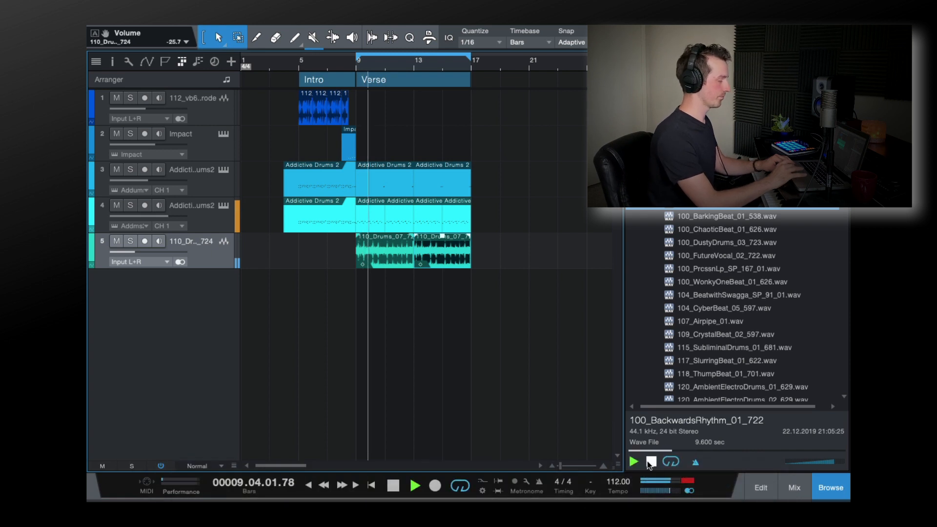
{"action": "left_click", "coordinate": [652, 463]}
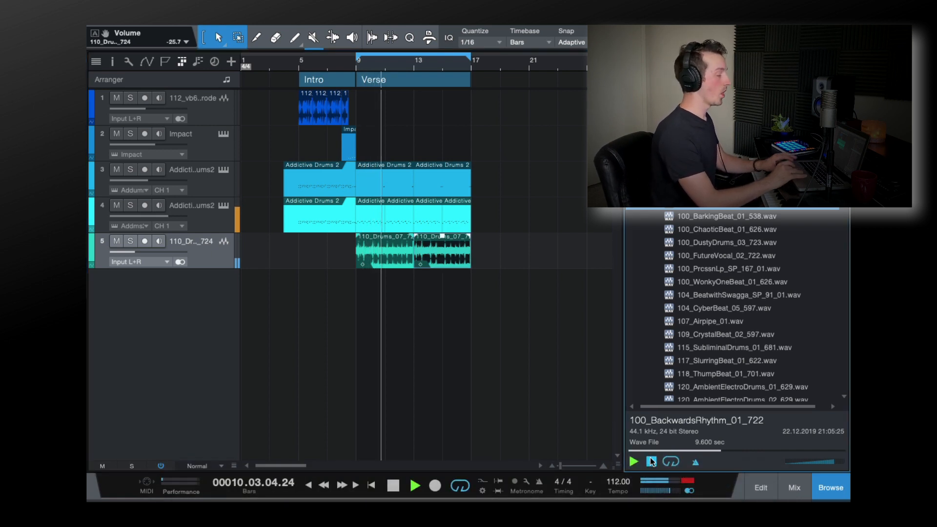
{"action": "key", "text": "space"}
{"action": "left_click_drag", "start_coordinate": [740, 211], "coordinate": [433, 302]}
Set the file tempo of the 100_BackwardsRhythm_01_722 loop to 100.
{"action": "right_click", "coordinate": [433, 301]}
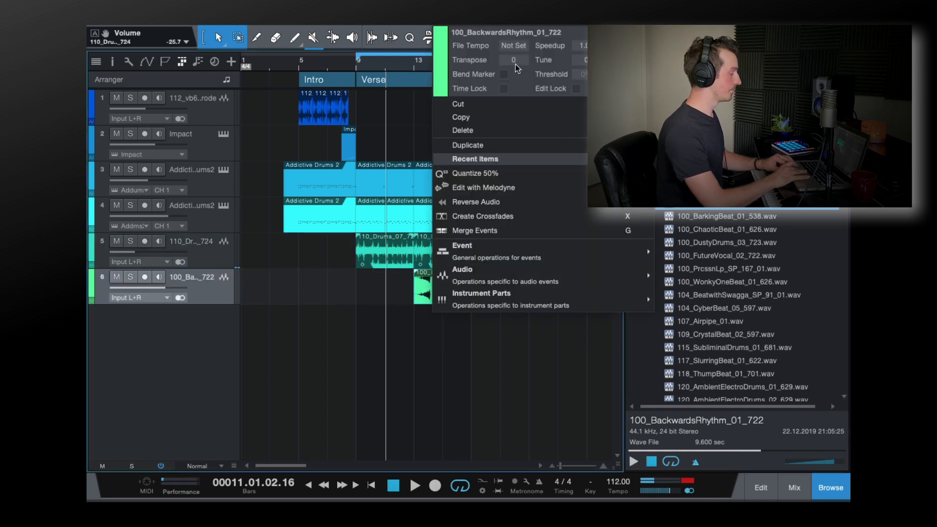
{"action": "left_click", "coordinate": [509, 47]}
{"action": "type", "text": "100"}
{"action": "key", "text": "Return"}
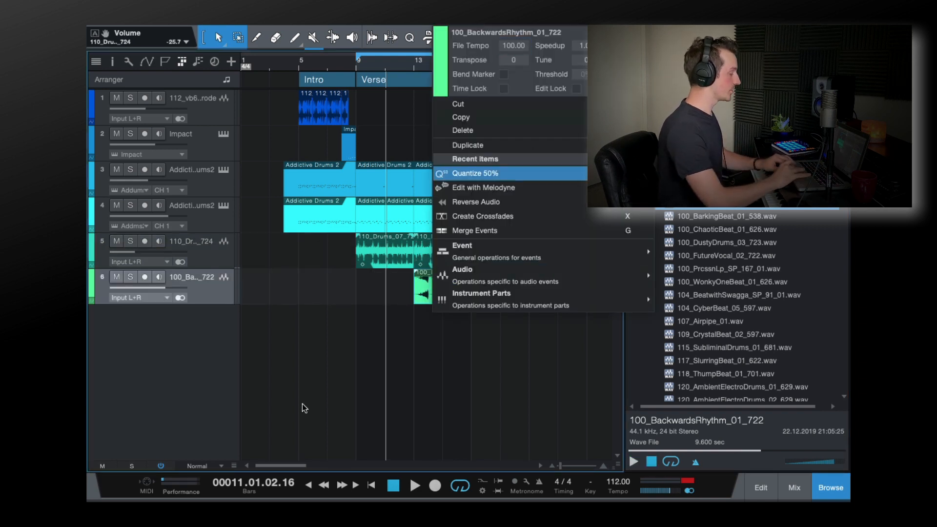
{"action": "left_click", "coordinate": [303, 408]}
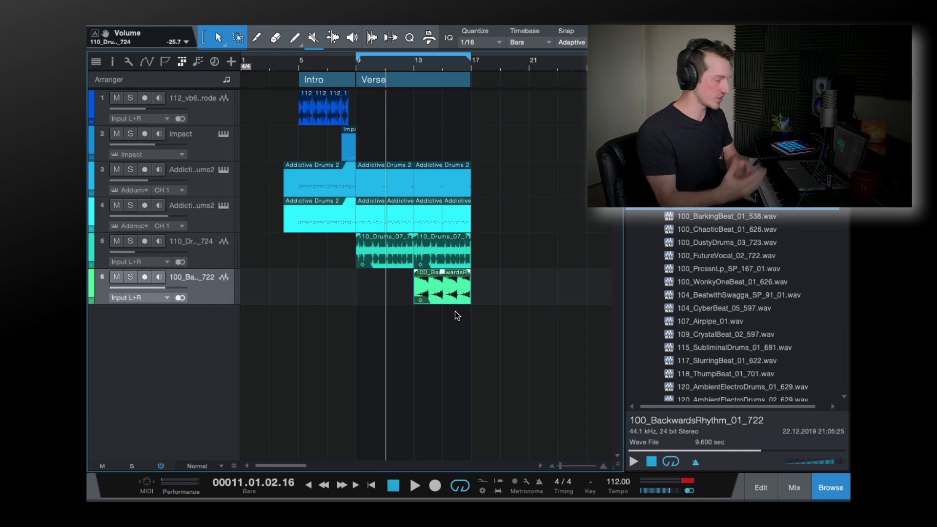
Trim the start of the 100_BackwardsRhythm_01_722 loop to bar 16, leaving a one-bar event before bar 17.
{"action": "left_click_drag", "start_coordinate": [415, 291], "coordinate": [460, 295]}
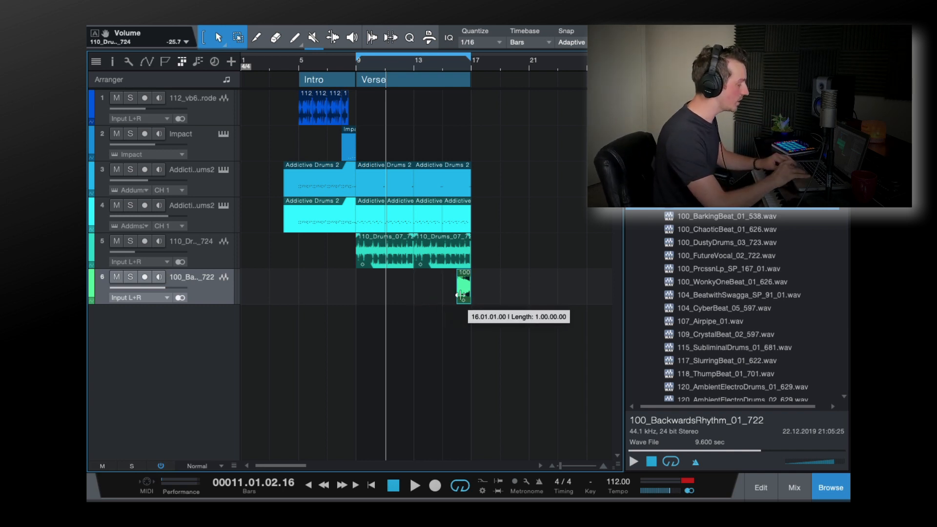
{"action": "scroll", "coordinate": [451, 278], "scroll_direction": "up", "scroll_amount": 3}
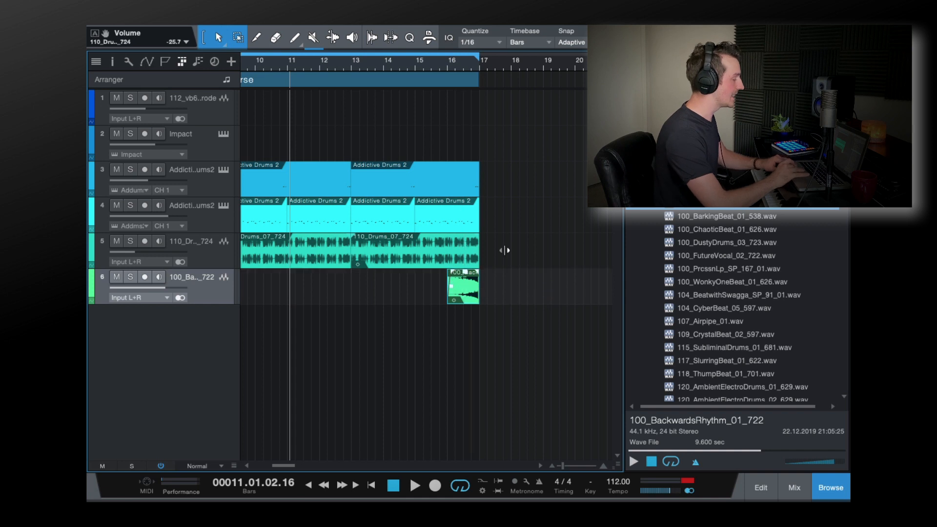
{"action": "key", "text": "w"}
{"action": "key", "text": "w"}
{"action": "key", "text": "w"}
Copy the Intro arranger section with its contents to bar 17 and extend the loop range past bar 21.
{"action": "left_click", "coordinate": [314, 83]}
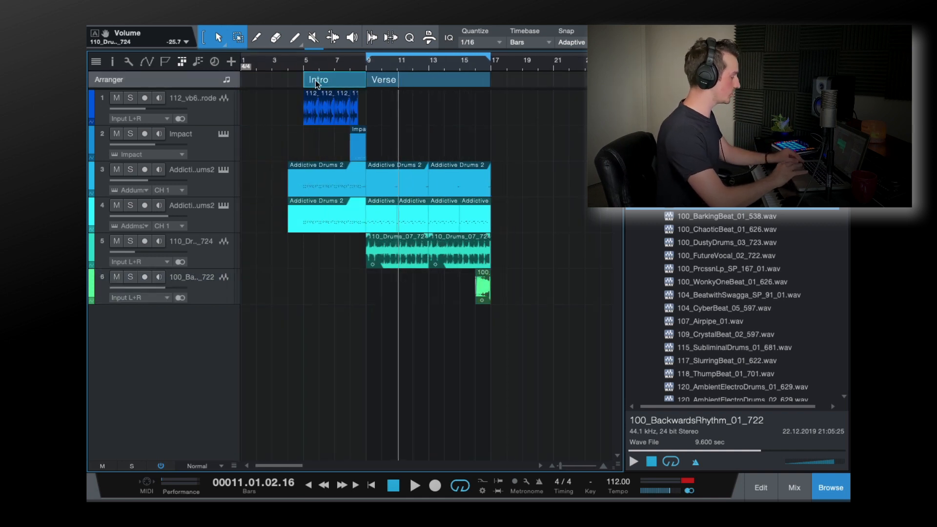
{"action": "left_click_drag", "start_coordinate": [324, 84], "coordinate": [500, 84]}
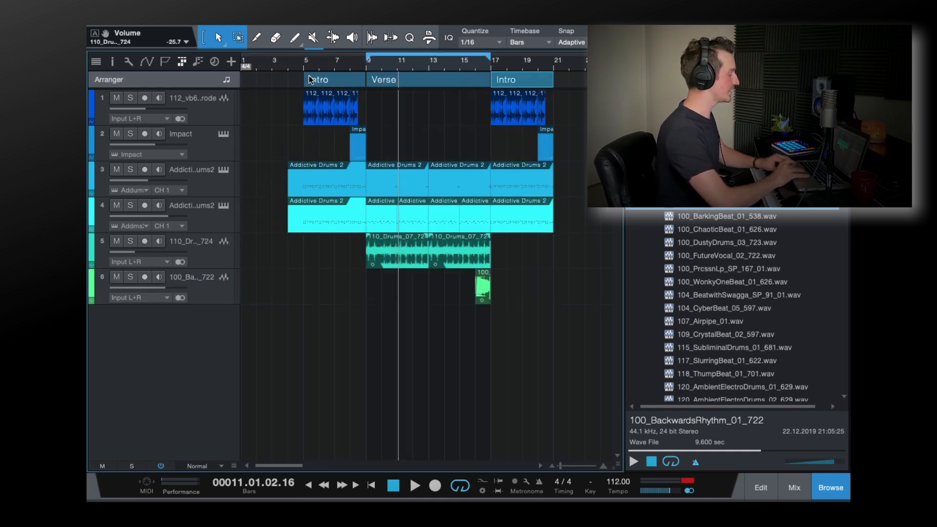
{"action": "left_click", "coordinate": [475, 68]}
{"action": "left_click_drag", "start_coordinate": [488, 60], "coordinate": [564, 68]}
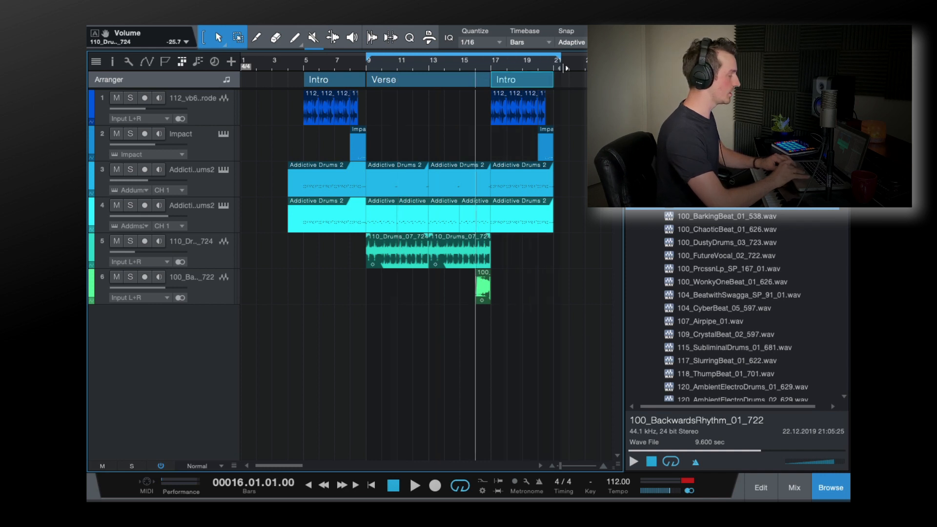
Play the transition from the Verse into the second Intro and lower the 100_BackwardsRhythm_01_722 track's volume to -4.3 dB.
{"action": "left_click", "coordinate": [451, 67]}
{"action": "key", "text": "space"}
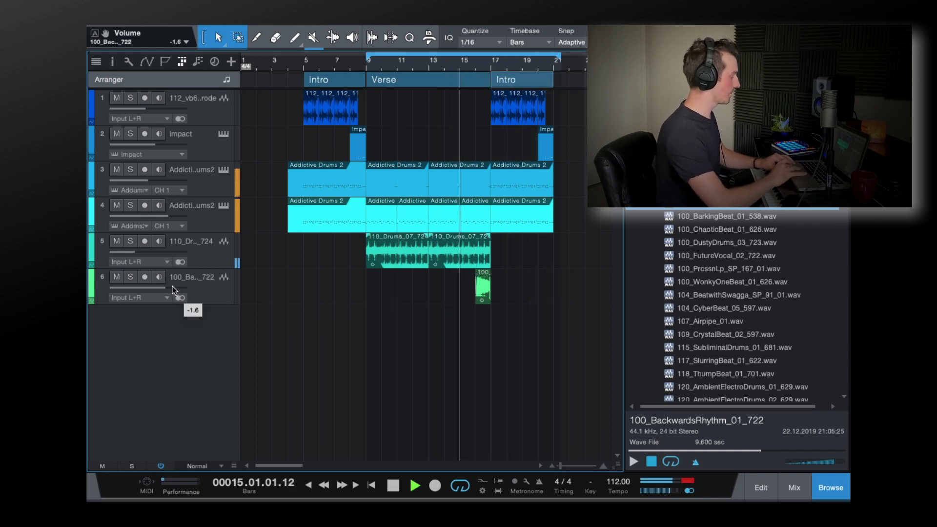
{"action": "left_click_drag", "start_coordinate": [172, 287], "coordinate": [157, 287]}
{"action": "scroll", "coordinate": [472, 282], "scroll_direction": "up", "scroll_amount": 5}
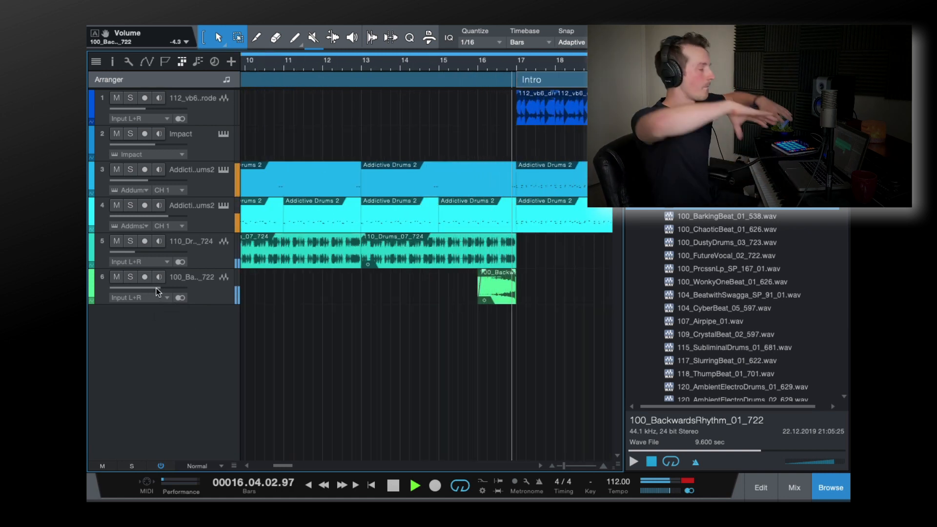
{"action": "key", "text": "space"}
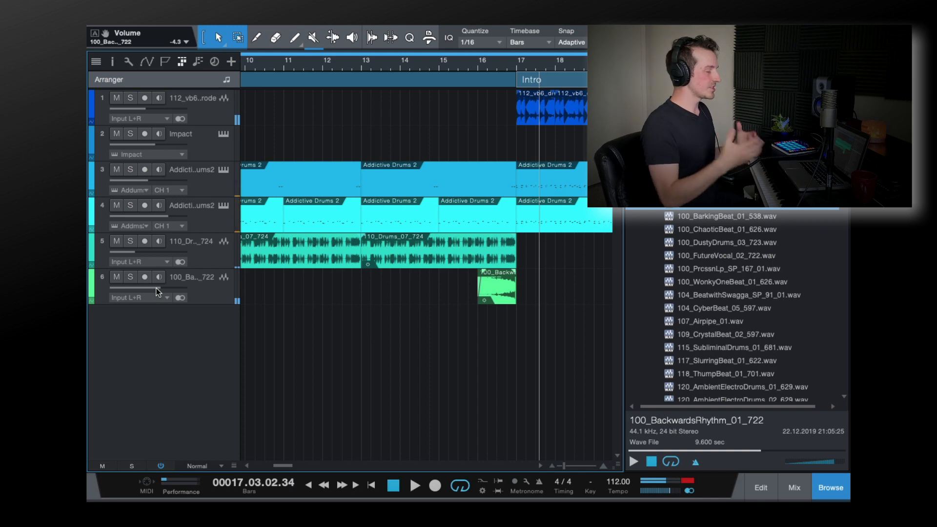
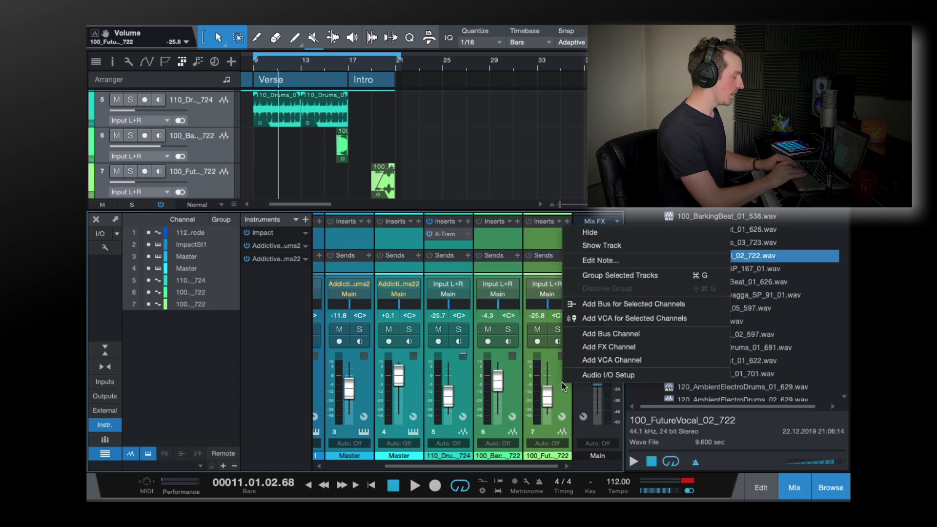
Add a bus for the selected drum channels and name it DRUMS.
{"action": "left_click", "coordinate": [618, 305]}
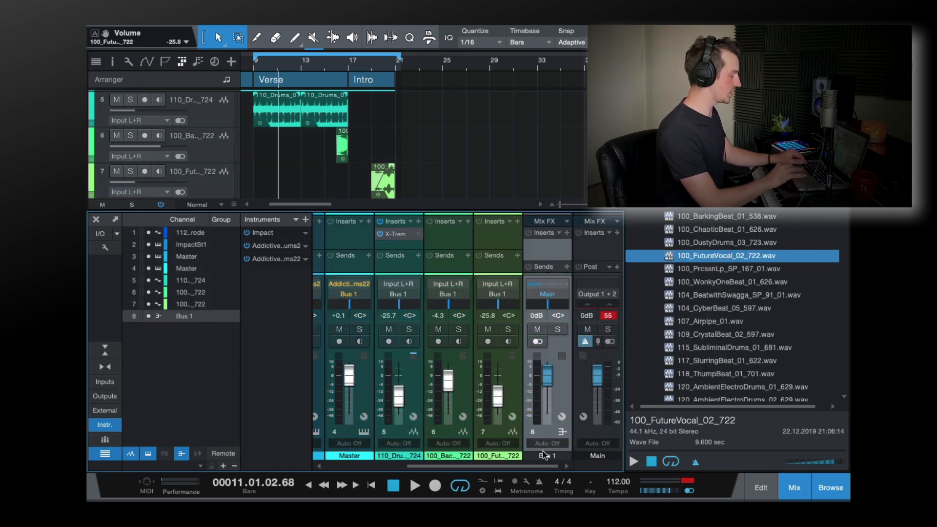
{"action": "double_click", "coordinate": [544, 456]}
{"action": "type", "text": "DRUMS"}
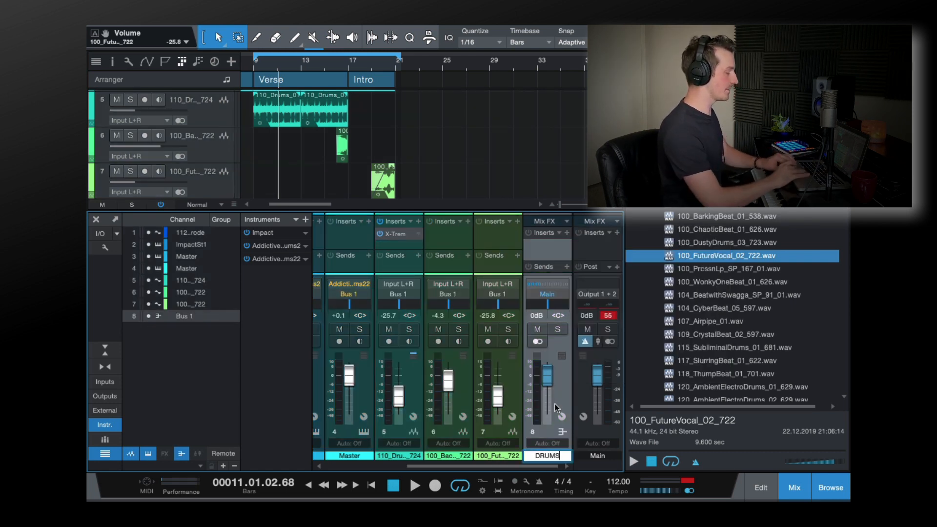
{"action": "key", "text": "Return"}
Insert the RC-20 Retro Color effect on the DRUMS bus.
{"action": "left_click", "coordinate": [568, 233]}
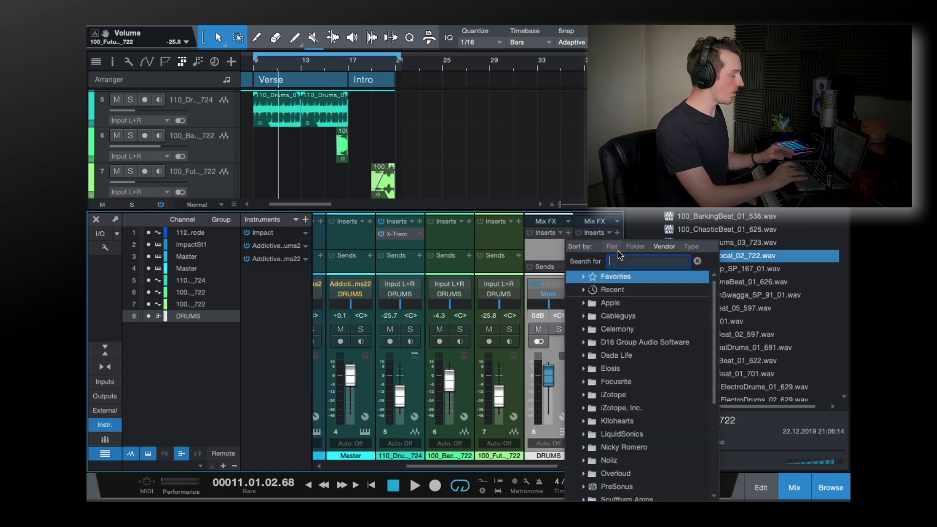
{"action": "type", "text": "rc"}
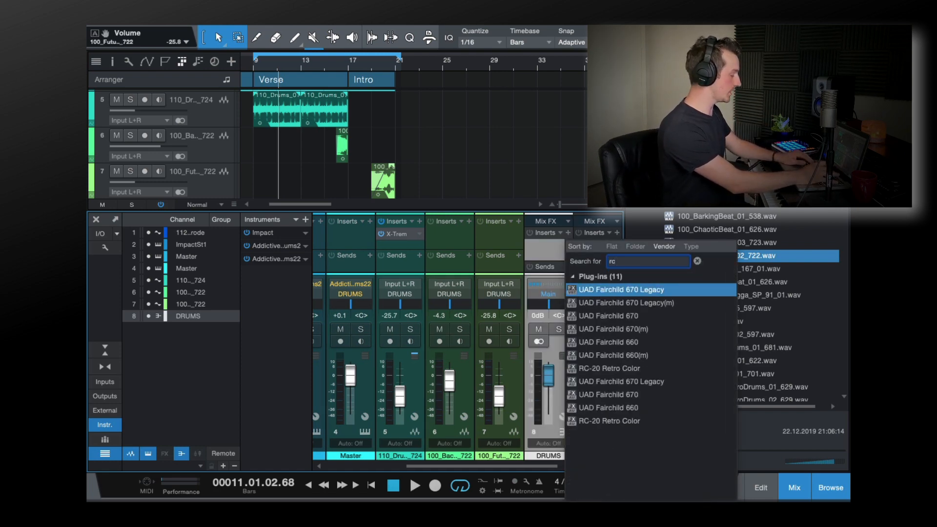
{"action": "type", "text": "-20"}
{"action": "key", "text": "Return"}
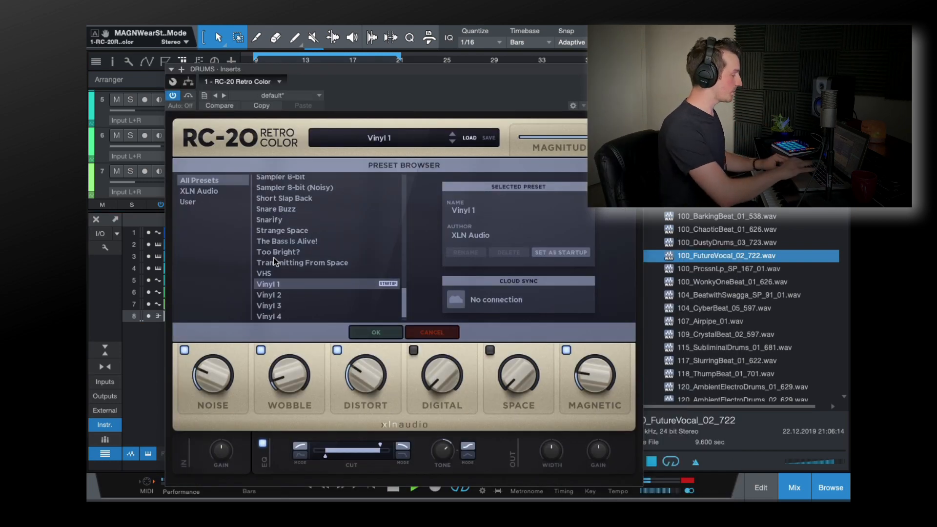
Browse the RC-20 Retro Color presets on the DRUMS bus and load Dist Bright Tubes.
{"action": "scroll", "coordinate": [336, 252], "scroll_direction": "up", "scroll_amount": 15}
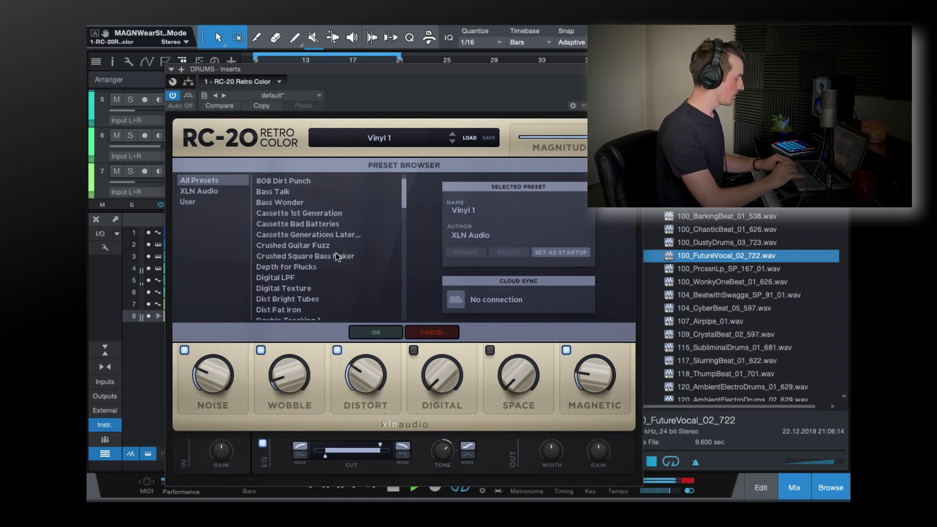
{"action": "left_click", "coordinate": [291, 244]}
{"action": "left_click", "coordinate": [289, 254]}
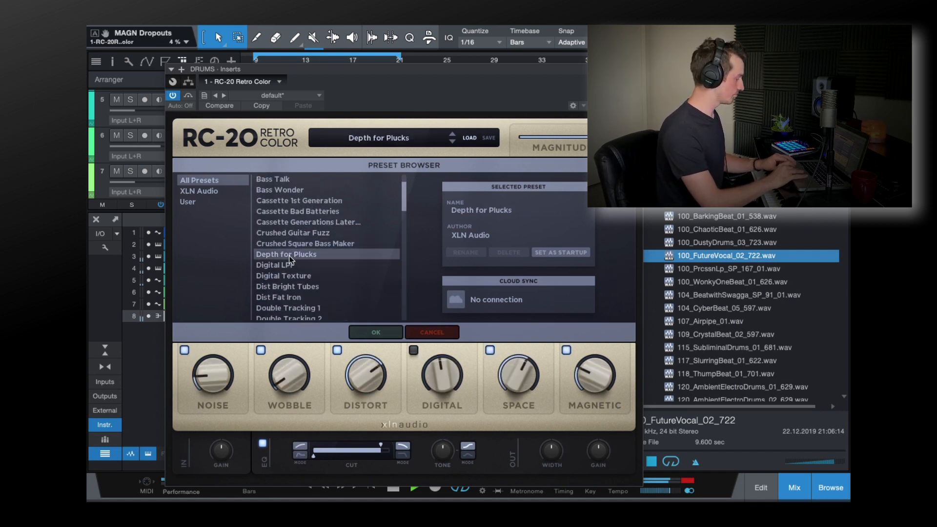
{"action": "left_click", "coordinate": [287, 286]}
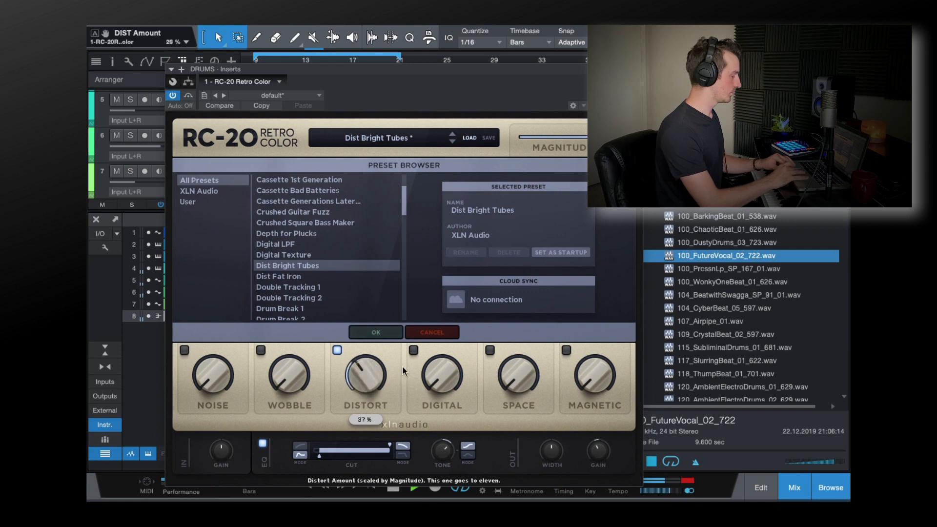
Change the RC-20 distortion type to IRON and raise its Distort amount on the DRUMS bus.
{"action": "left_click_drag", "start_coordinate": [391, 277], "coordinate": [393, 353]}
{"action": "key", "text": "space"}
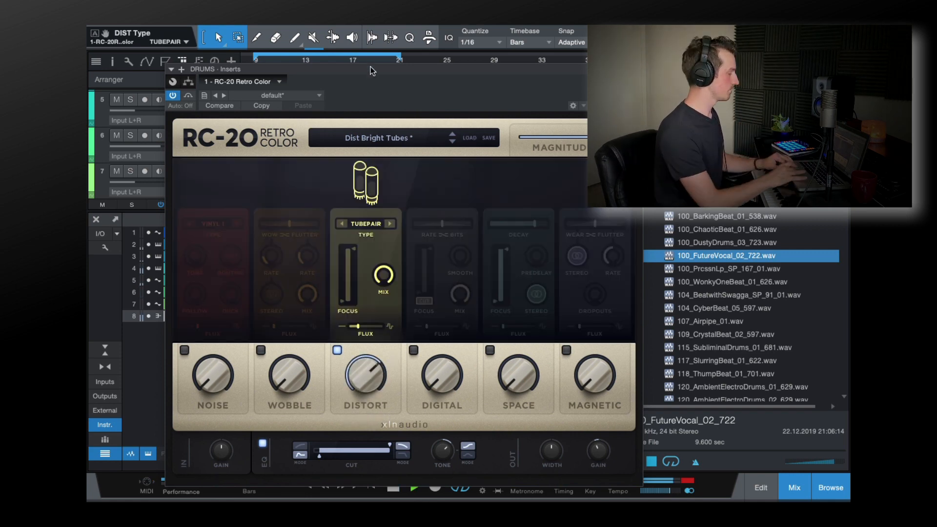
{"action": "left_click_drag", "start_coordinate": [370, 71], "coordinate": [370, 82]}
{"action": "left_click", "coordinate": [387, 234]}
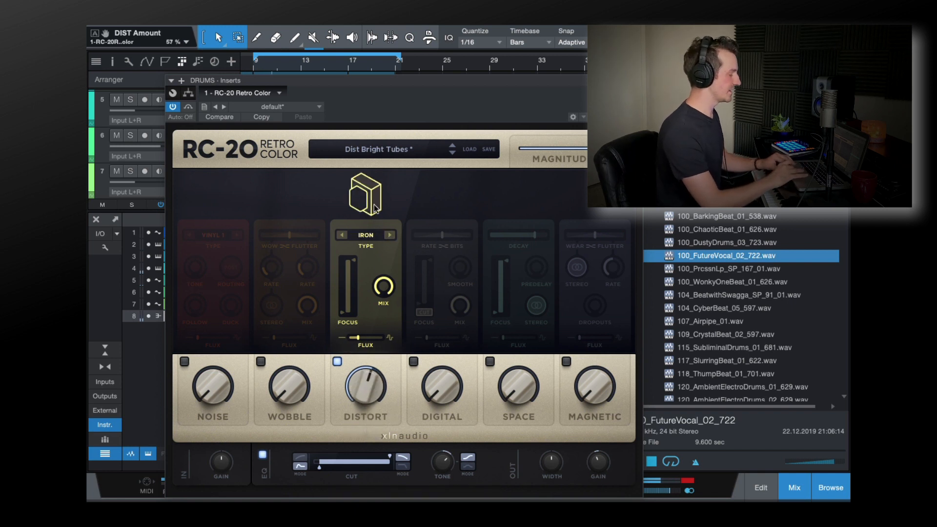
{"action": "left_click_drag", "start_coordinate": [371, 379], "coordinate": [381, 325]}
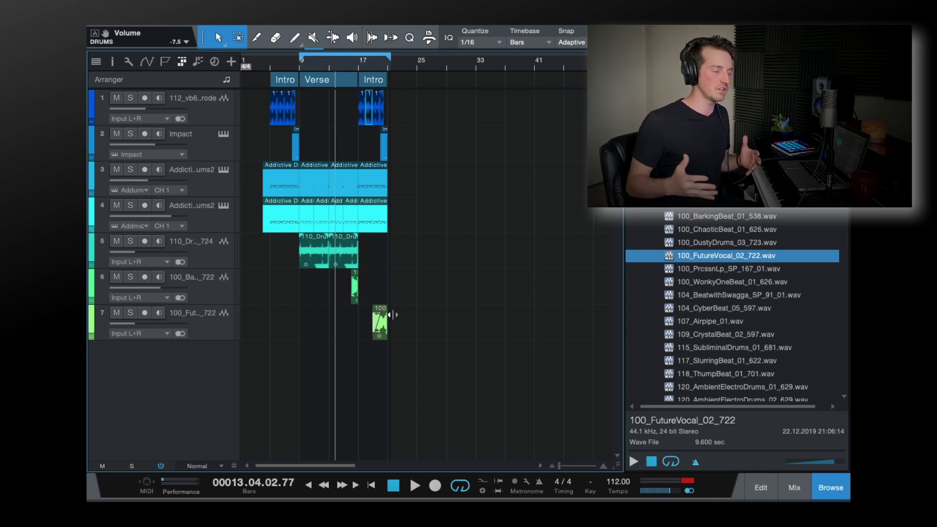
Place the playhead at bar 5 and insert a Pro EQ on the DRUMS bus.
{"action": "left_click", "coordinate": [271, 64]}
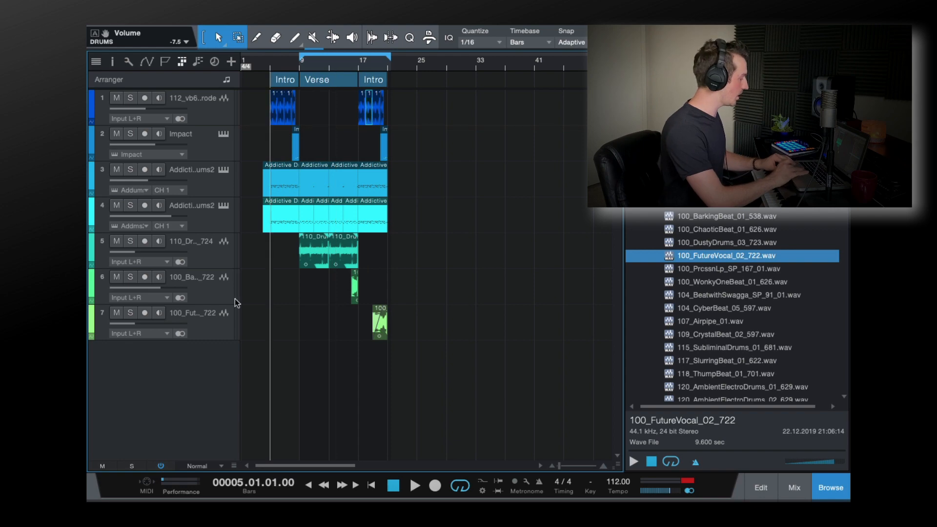
{"action": "left_click", "coordinate": [794, 488]}
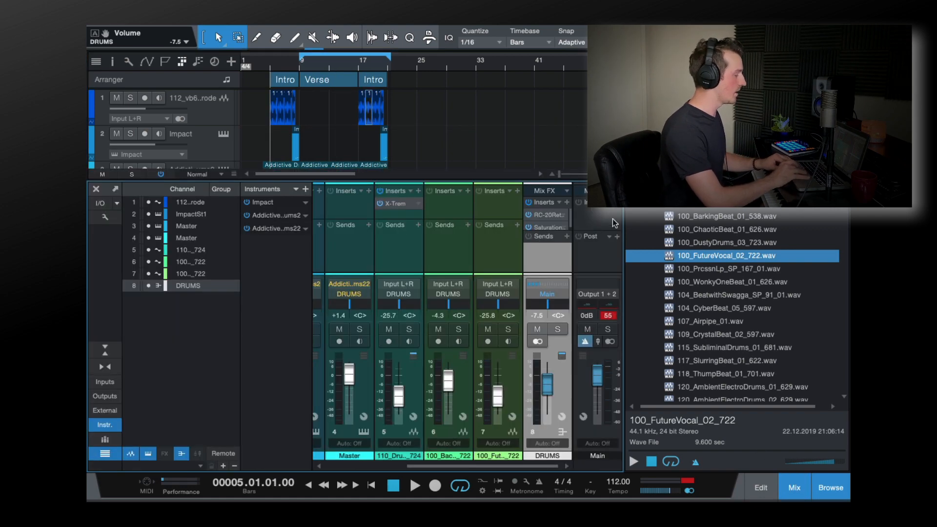
{"action": "left_click", "coordinate": [566, 202]}
{"action": "type", "text": "pro"}
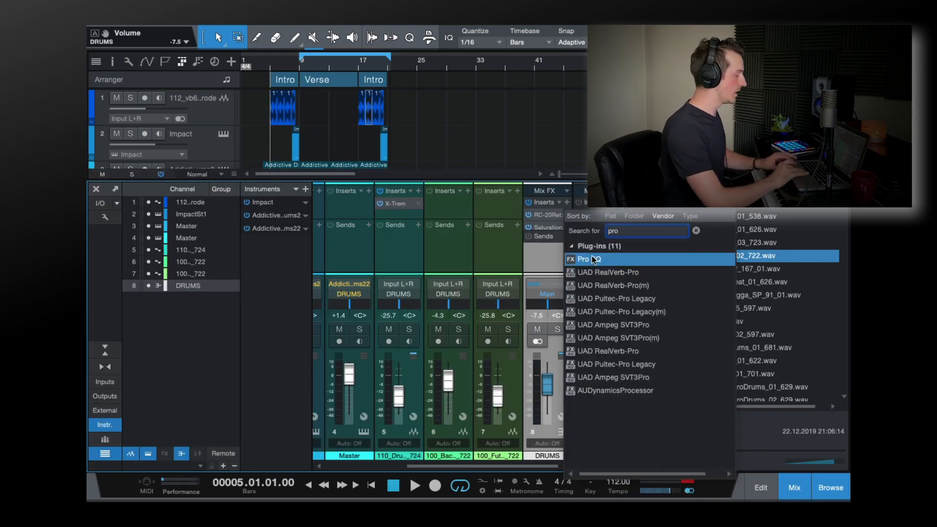
{"action": "double_click", "coordinate": [593, 260]}
Set the Pro EQ high cut to 13.76 kHz and show an HC-Frequency automation envelope for DRUMS in the arrangement.
{"action": "left_click_drag", "start_coordinate": [540, 234], "coordinate": [533, 257]}
{"action": "left_click", "coordinate": [96, 34]}
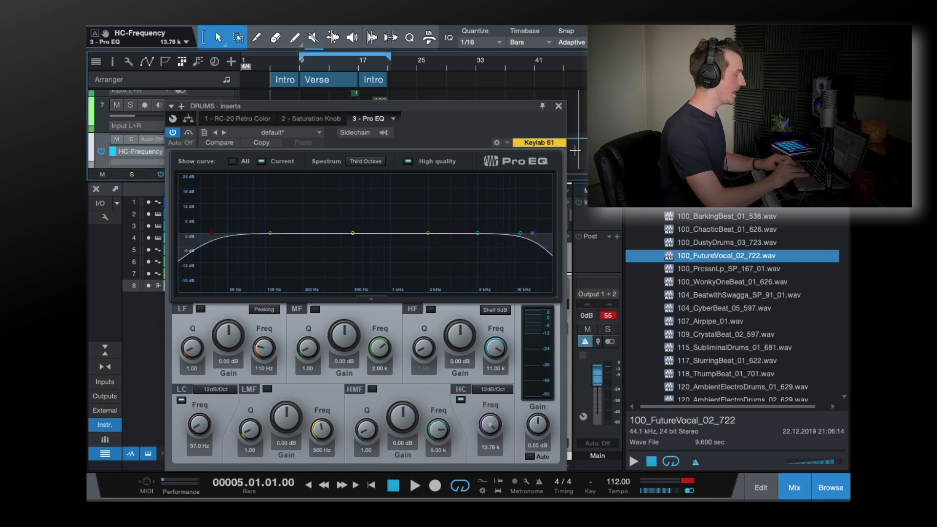
{"action": "left_click", "coordinate": [558, 106]}
{"action": "left_click", "coordinate": [96, 191]}
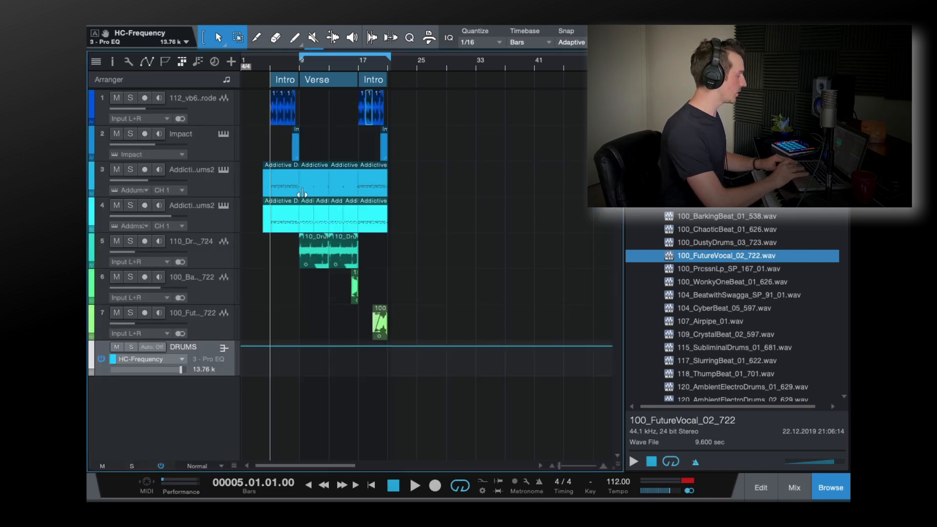
Draw a rising HC-Frequency sweep on DRUMS from near the lowest frequency at bar 5 to 20 kHz around bar 9.
{"action": "key", "text": "e"}
{"action": "key", "text": "e"}
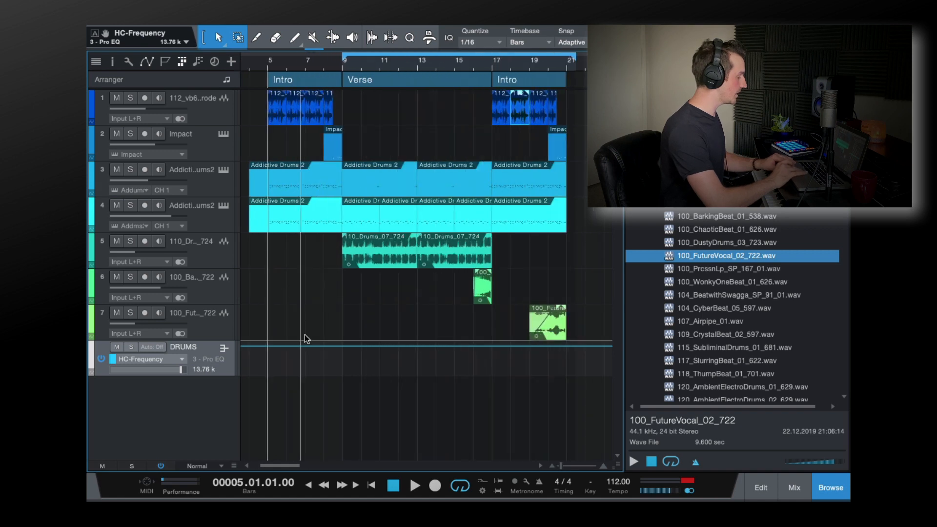
{"action": "left_click", "coordinate": [338, 344]}
{"action": "left_click_drag", "start_coordinate": [338, 344], "coordinate": [267, 387]}
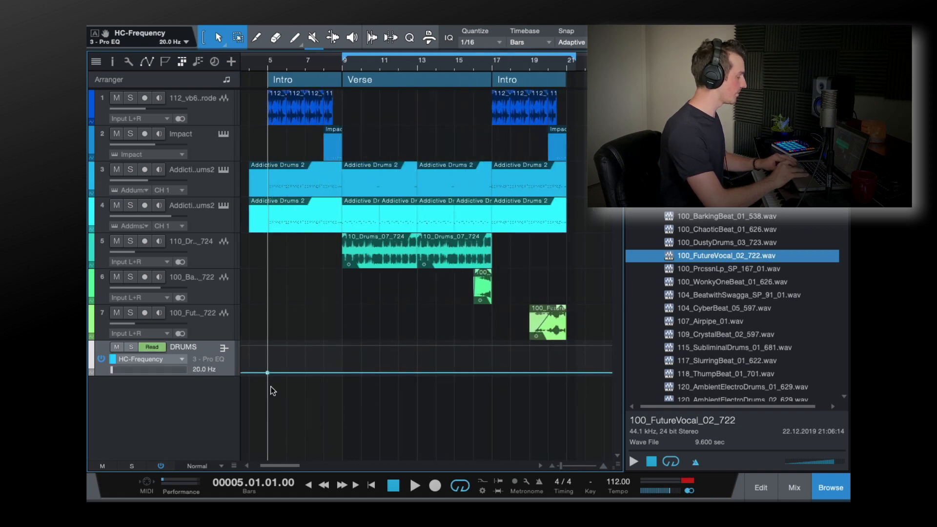
{"action": "left_click", "coordinate": [347, 374]}
{"action": "left_click_drag", "start_coordinate": [347, 374], "coordinate": [347, 345]}
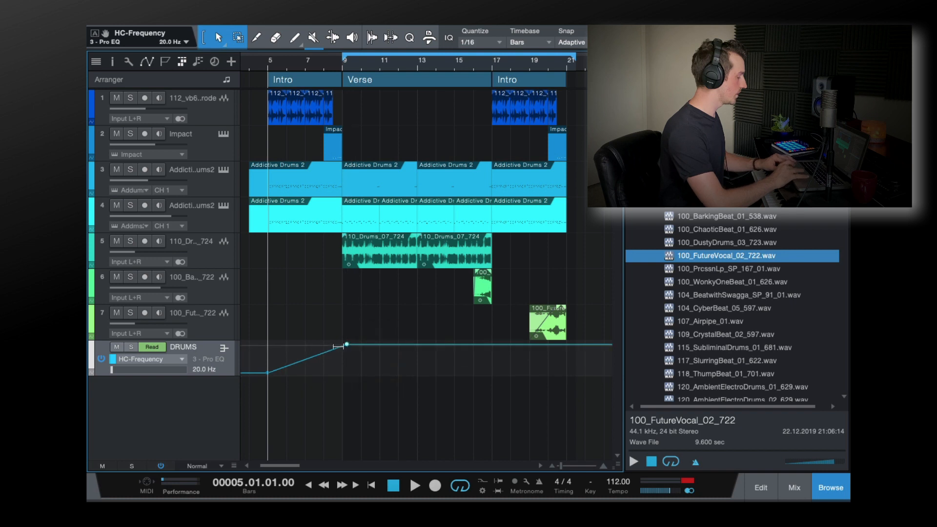
{"action": "left_click_drag", "start_coordinate": [267, 373], "coordinate": [268, 368]}
Play the Intro into the Verse and examine how the HC-Frequency sweep opens up the drums.
{"action": "key", "text": "space"}
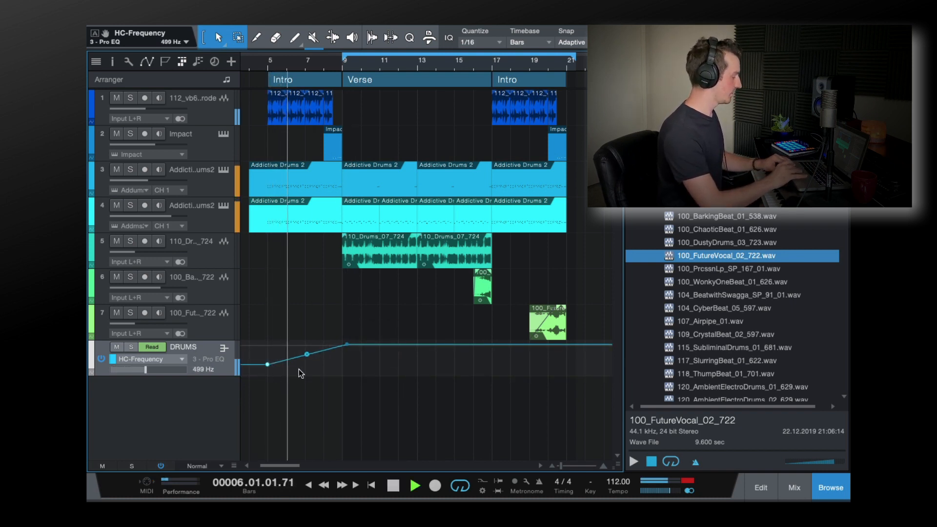
{"action": "scroll", "coordinate": [308, 372], "scroll_direction": "left", "scroll_amount": 1}
{"action": "scroll", "coordinate": [361, 363], "scroll_direction": "right", "scroll_amount": 2}
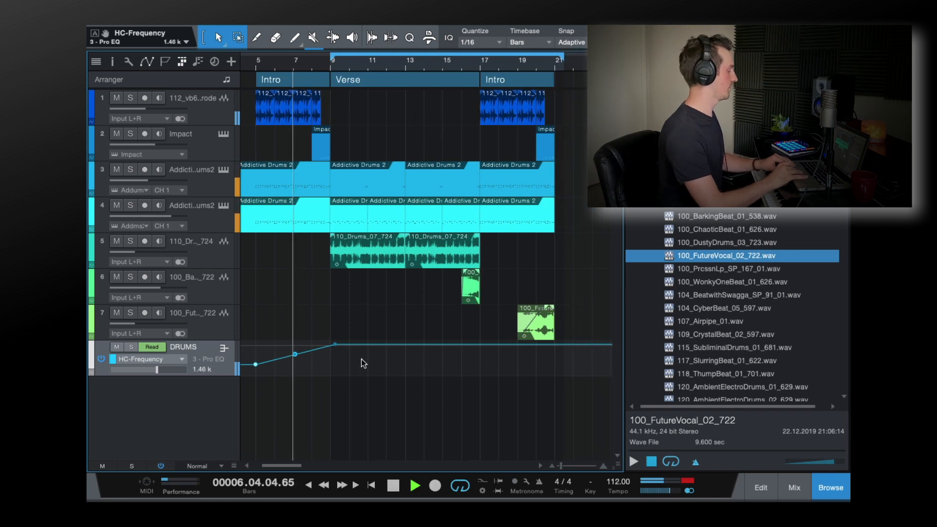
{"action": "key", "text": "e"}
{"action": "key", "text": "e"}
{"action": "key", "text": "e"}
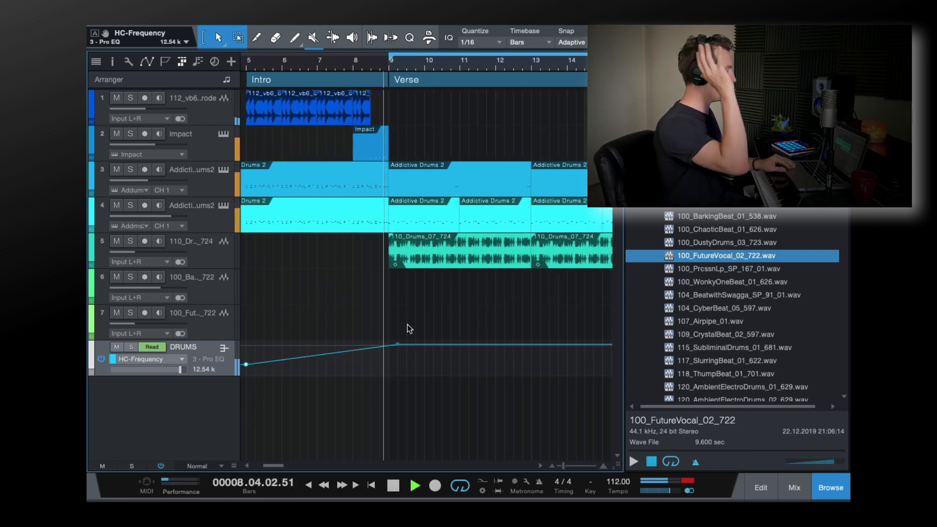
{"action": "key", "text": "w"}
{"action": "key", "text": "w"}
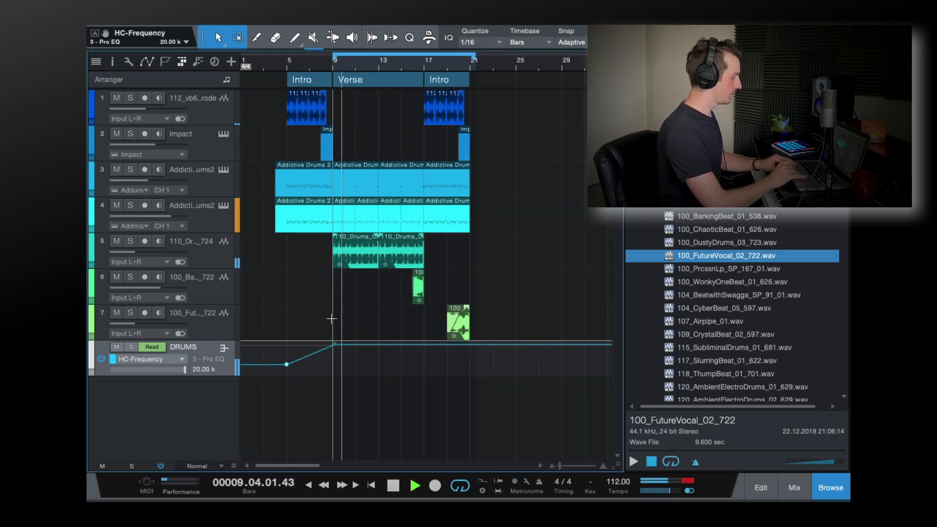
{"action": "key", "text": "e"}
{"action": "scroll", "coordinate": [382, 324], "scroll_direction": "left", "scroll_amount": 3}
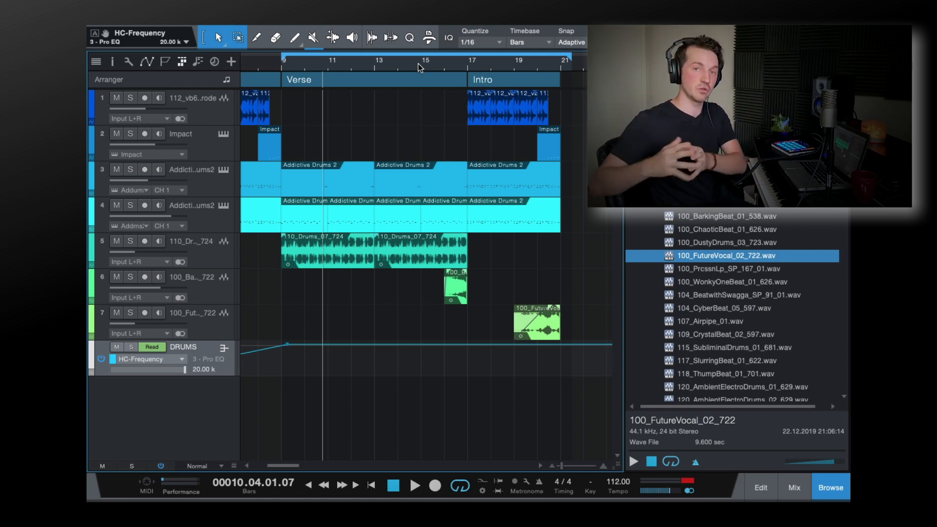
Automate HC-Frequency to dip across bar 16 and jump back to 20 kHz at bar 17, auditioning the transition.
{"action": "left_click", "coordinate": [421, 64]}
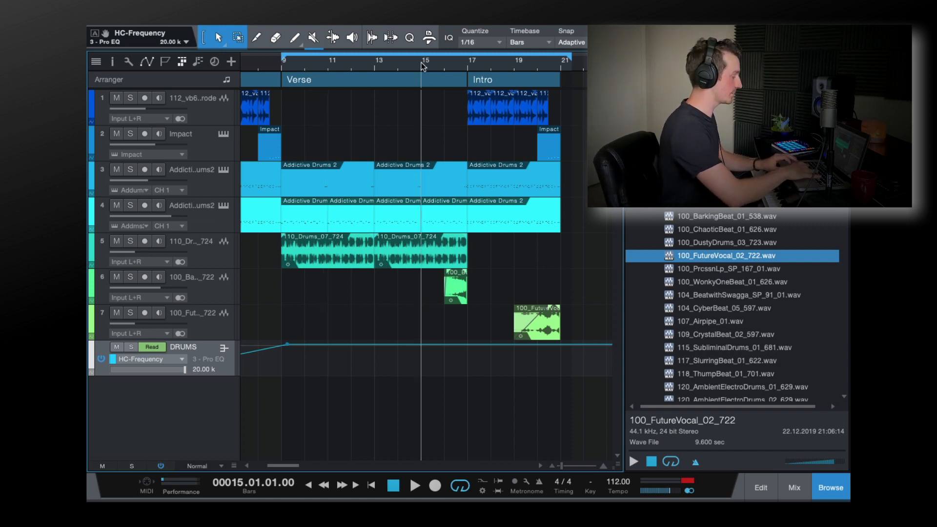
{"action": "key", "text": "space"}
{"action": "left_click", "coordinate": [444, 347]}
{"action": "mouse_move", "coordinate": [464, 345]}
{"action": "left_mouse_down"}
{"action": "mouse_move", "coordinate": [468, 371]}
{"action": "mouse_move", "coordinate": [470, 341]}
{"action": "left_mouse_up"}
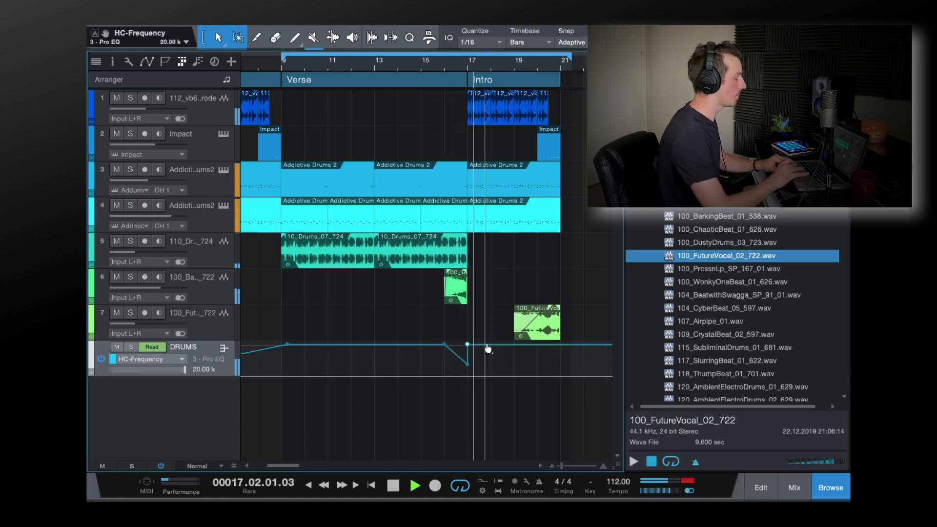
{"action": "left_click", "coordinate": [445, 64]}
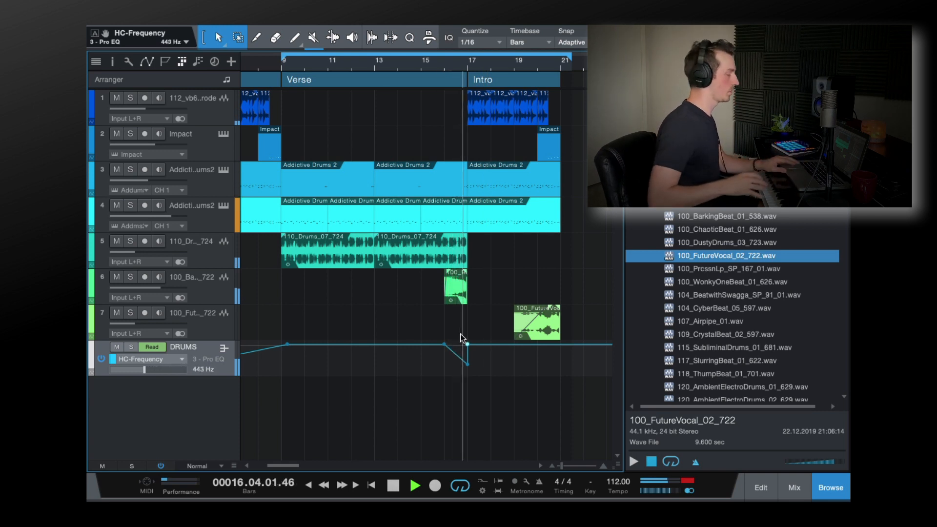
{"action": "key", "text": "space"}
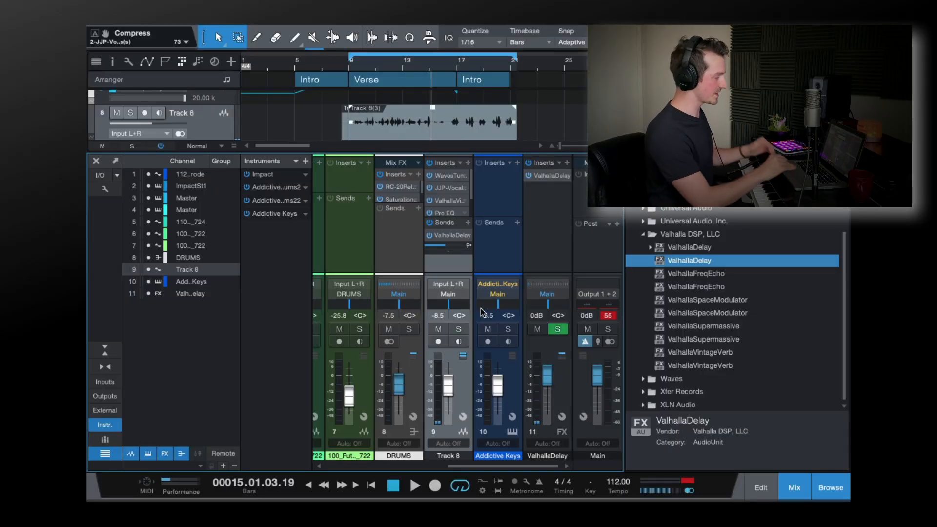
Play the song from bar 9 to bar 21 to hear the Track 8 vocal with the drums and keys.
{"action": "left_click", "coordinate": [350, 64]}
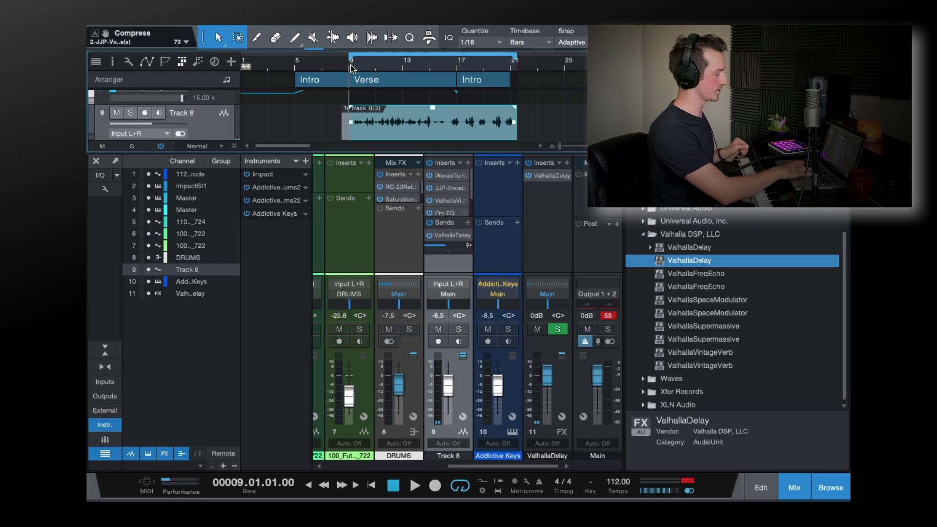
{"action": "key", "text": "space"}
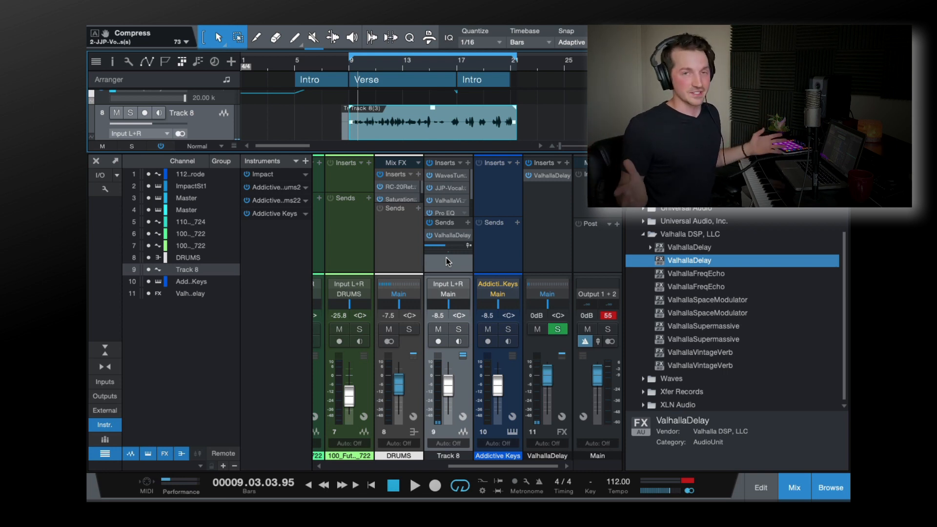
{"action": "left_click", "coordinate": [348, 67]}
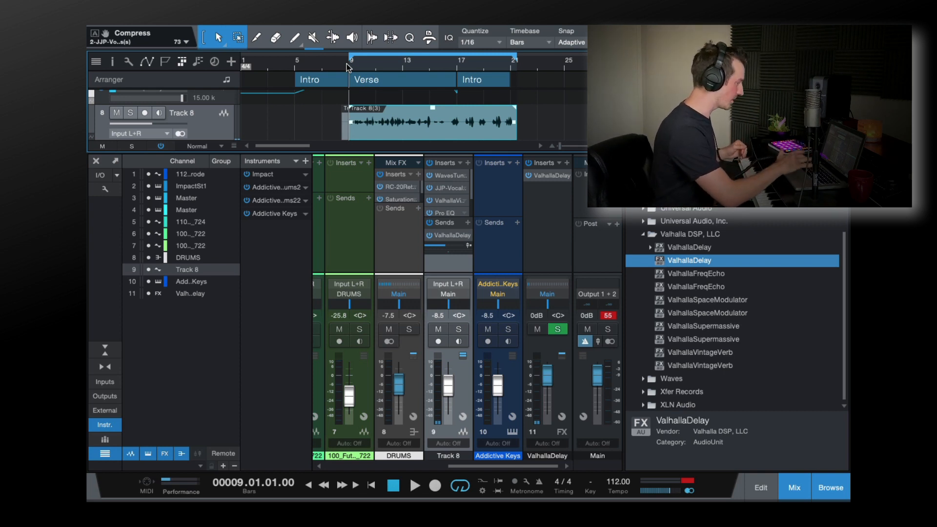
{"action": "key", "text": "space"}
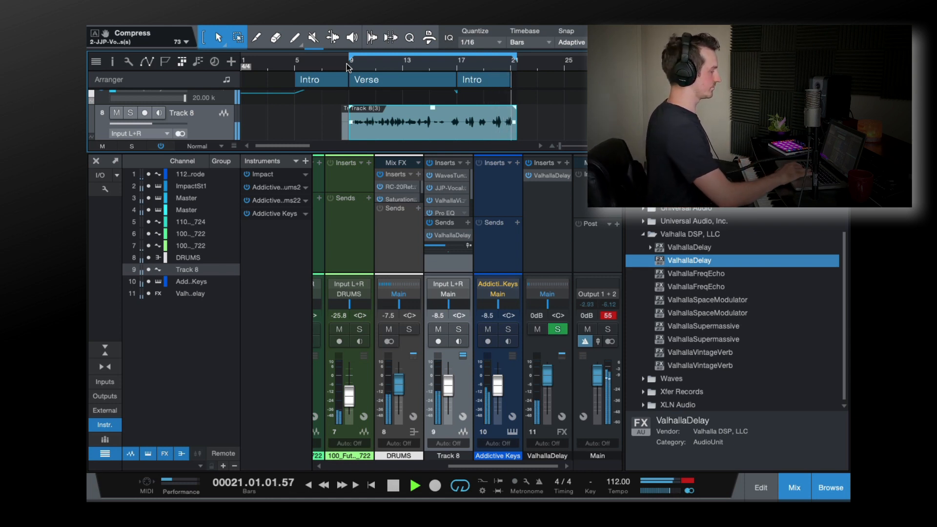
{"action": "key", "text": "space"}
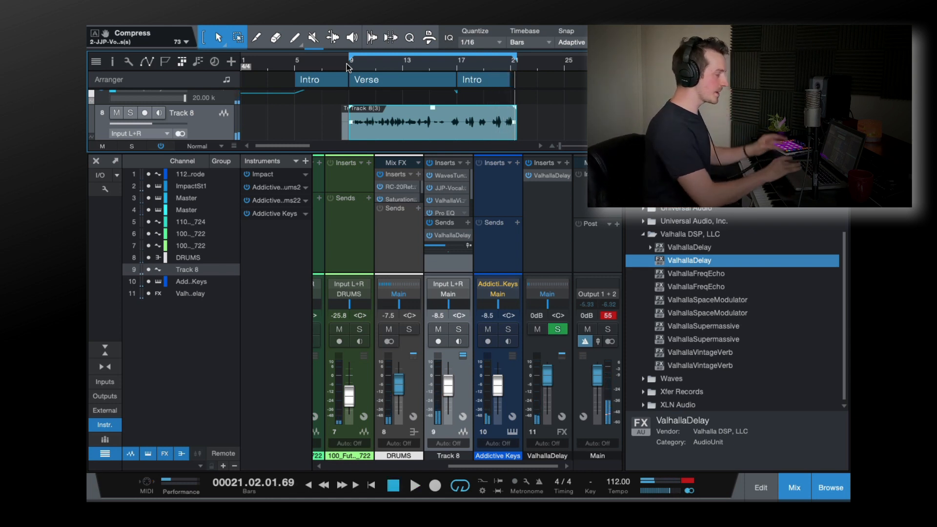
Bypass the JJP-Vocals, ValhallaVintageVerb and Pro EQ inserts on Track 8.
{"action": "left_click", "coordinate": [429, 188]}
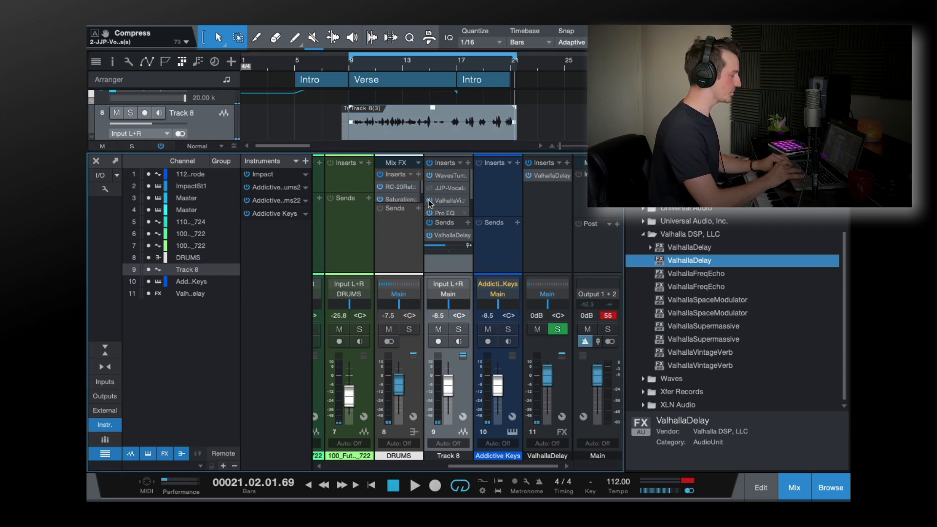
{"action": "left_click", "coordinate": [430, 200]}
{"action": "left_click", "coordinate": [429, 212]}
Review the Waves Tune Real-Time pitch correction settings on Track 8, including its scale.
{"action": "mouse_move", "coordinate": [471, 188]}
{"action": "left_mouse_down"}
{"action": "mouse_move", "coordinate": [470, 219]}
{"action": "mouse_move", "coordinate": [472, 172]}
{"action": "left_mouse_up"}
{"action": "double_click", "coordinate": [446, 174]}
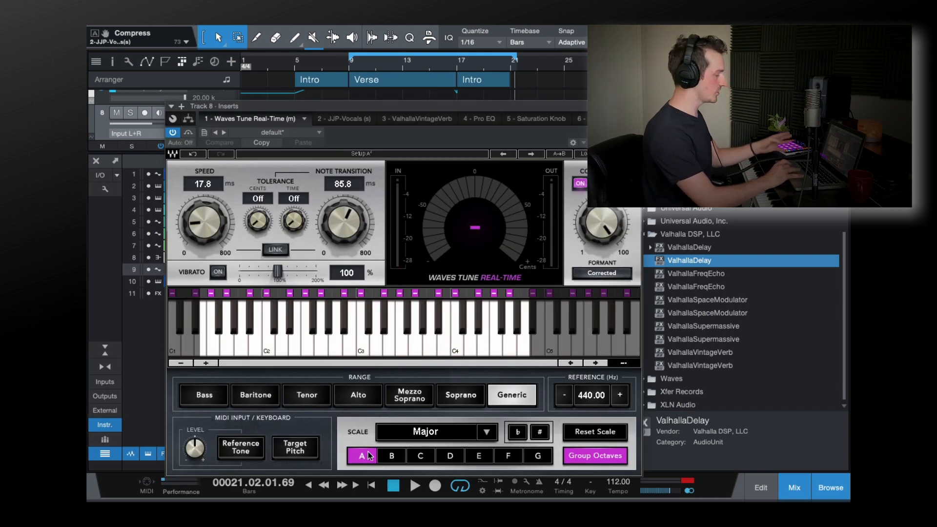
{"action": "left_click", "coordinate": [636, 105]}
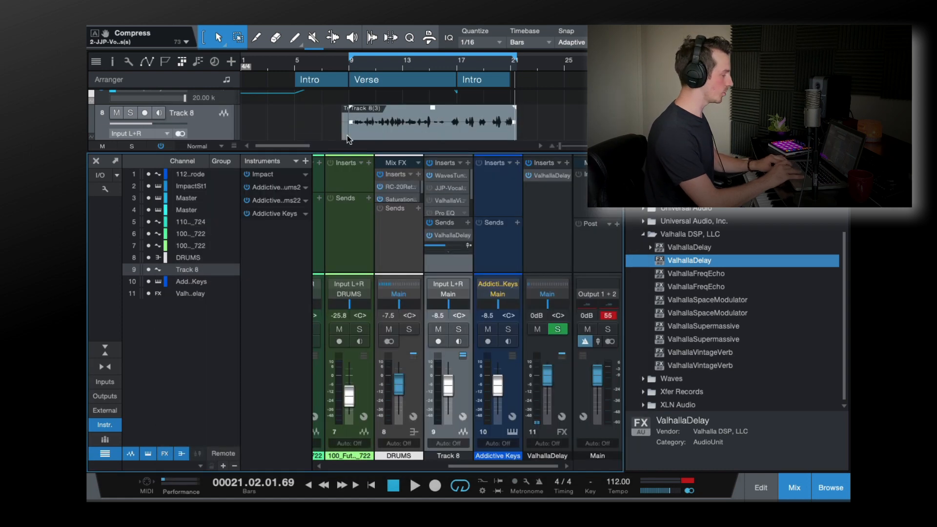
Re-enable JJP-Vocals on Track 8 and set its Attack to -14.6 while auditioning the vocal from bar 9.
{"action": "double_click", "coordinate": [443, 189]}
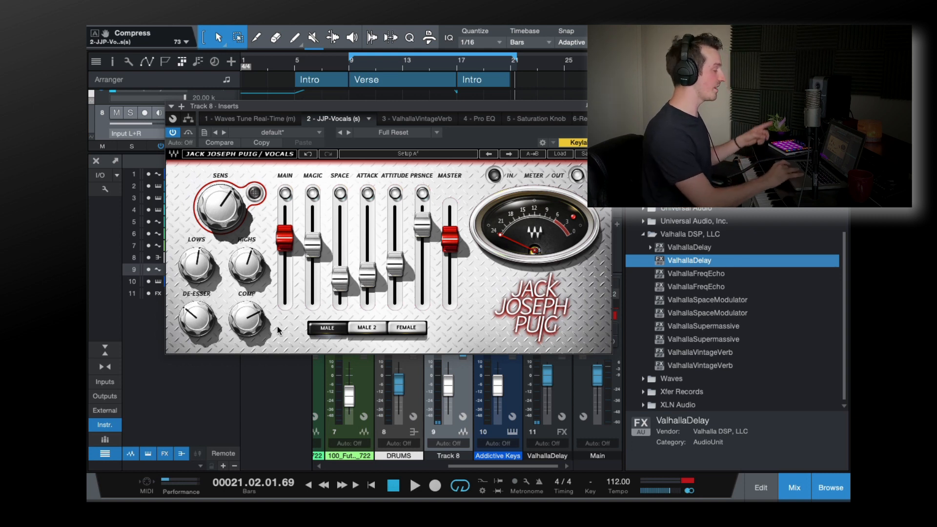
{"action": "left_click_drag", "start_coordinate": [254, 325], "coordinate": [254, 319]}
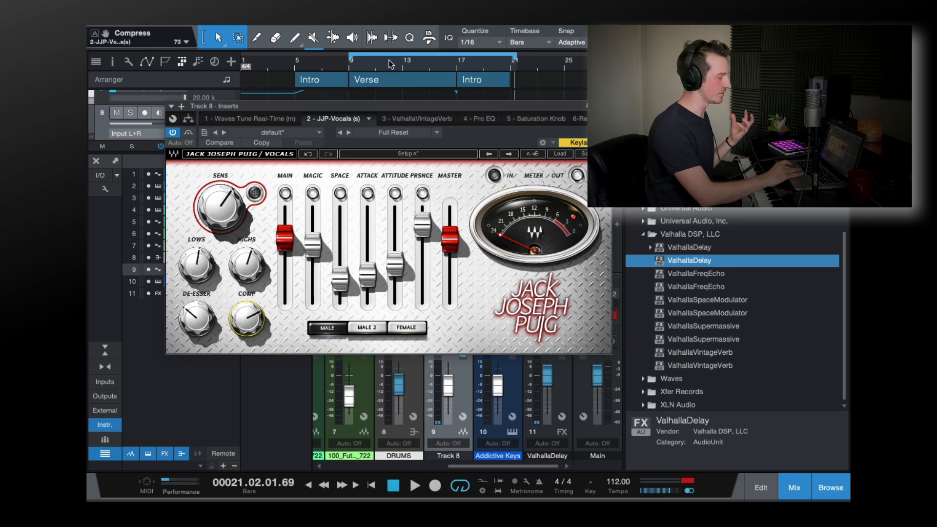
{"action": "left_click", "coordinate": [349, 69]}
{"action": "key", "text": "space"}
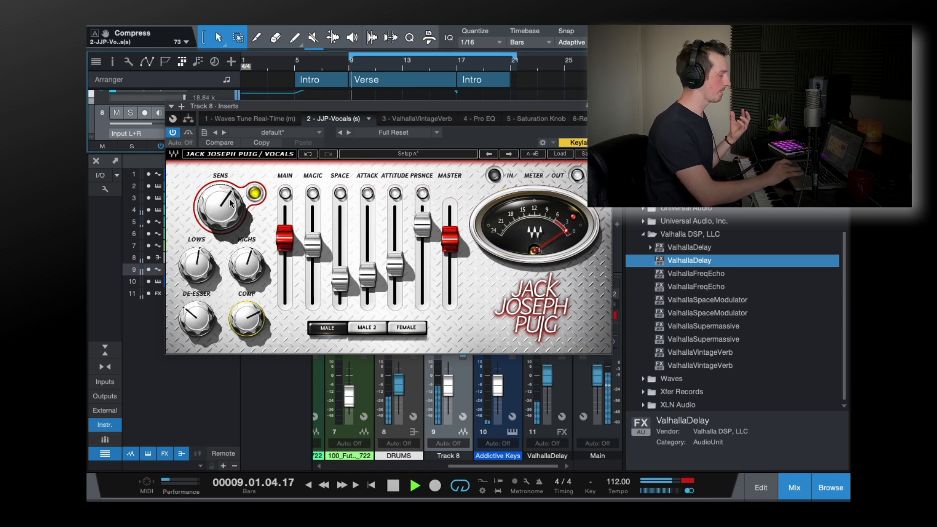
{"action": "left_click", "coordinate": [173, 132]}
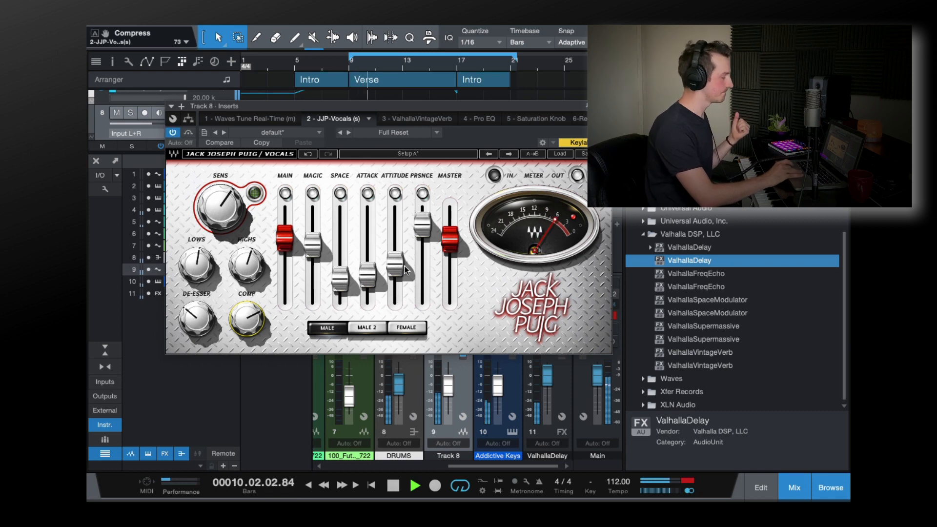
{"action": "left_click_drag", "start_coordinate": [394, 265], "coordinate": [367, 254]}
{"action": "left_click", "coordinate": [605, 106]}
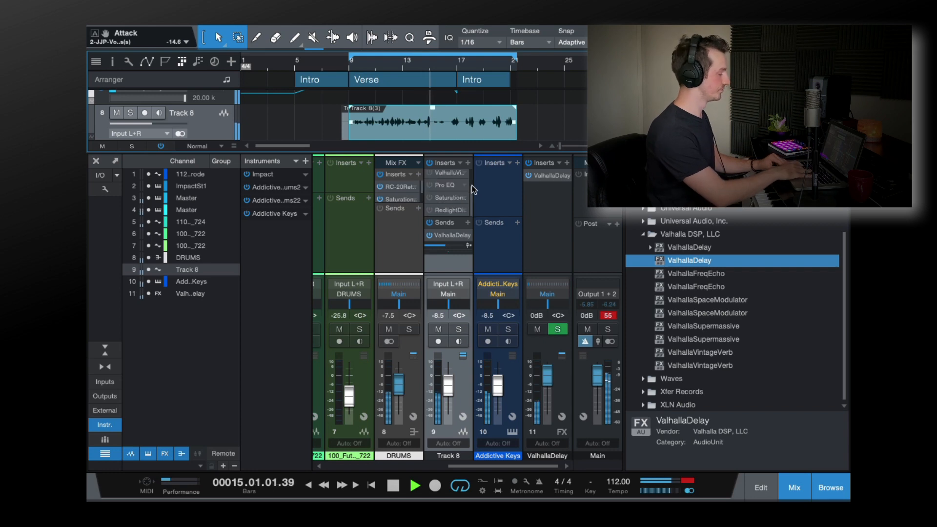
{"action": "key", "text": "space"}
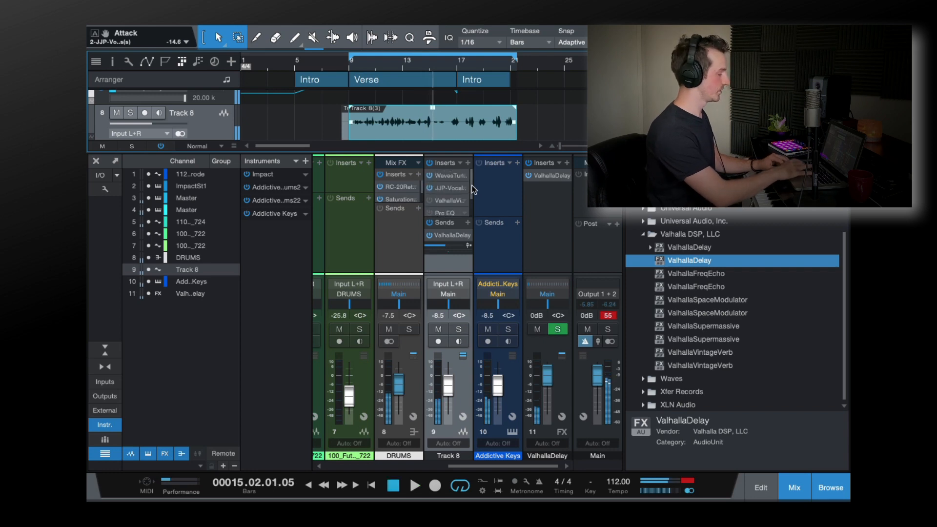
Re-enable ValhallaVintageVerb on Track 8 and set its Mix to 26.0 % during playback.
{"action": "left_click", "coordinate": [446, 200]}
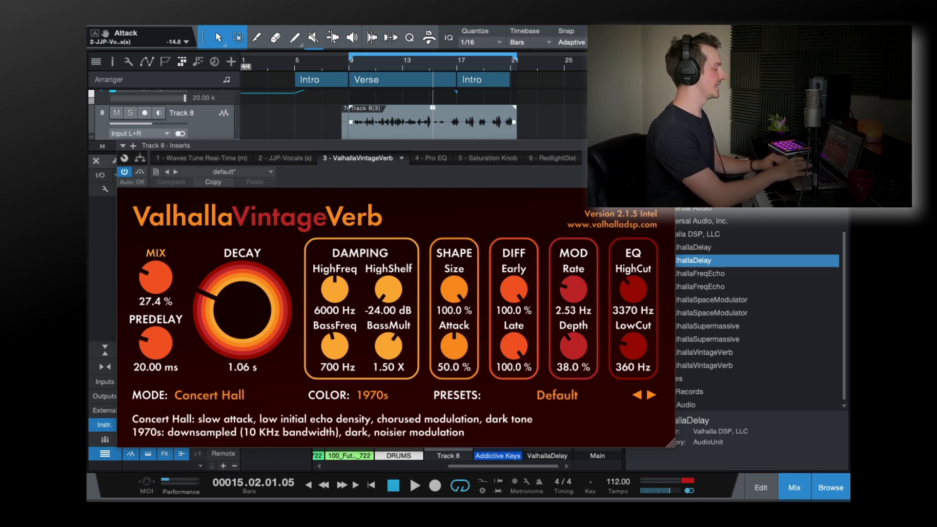
{"action": "key", "text": "space"}
{"action": "left_click_drag", "start_coordinate": [155, 277], "coordinate": [176, 281]}
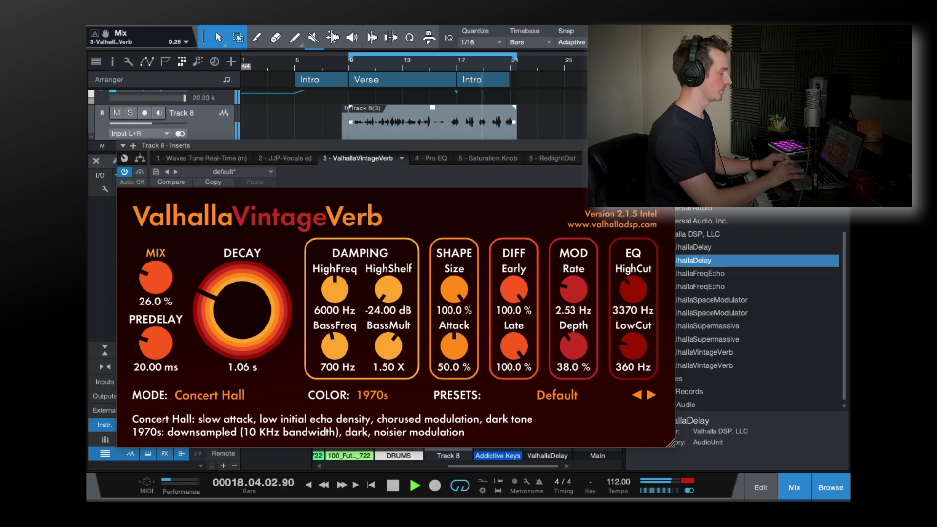
{"action": "left_click", "coordinate": [669, 145]}
{"action": "key", "text": "space"}
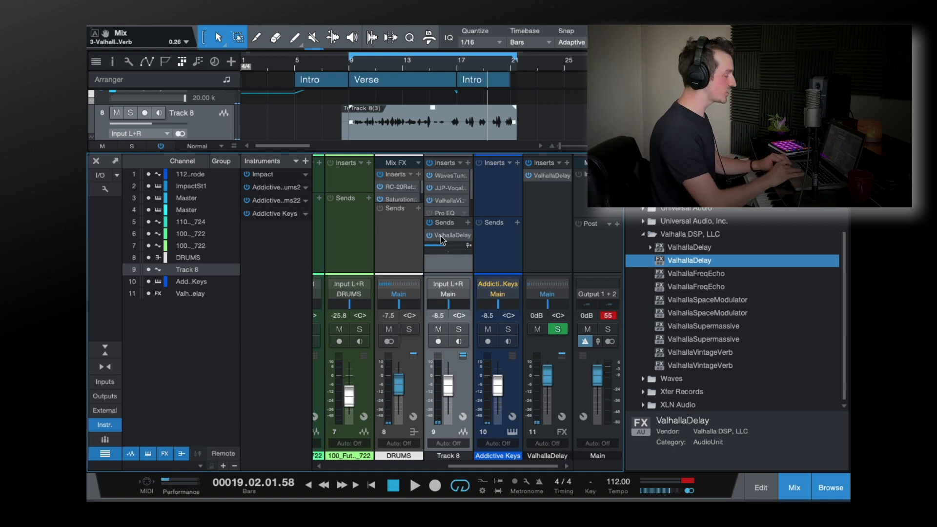
Review the ValhallaDelay settings on the effects channel, including delay time and spread, while auditioning the vocal.
{"action": "left_click", "coordinate": [548, 176]}
{"action": "key", "text": "space"}
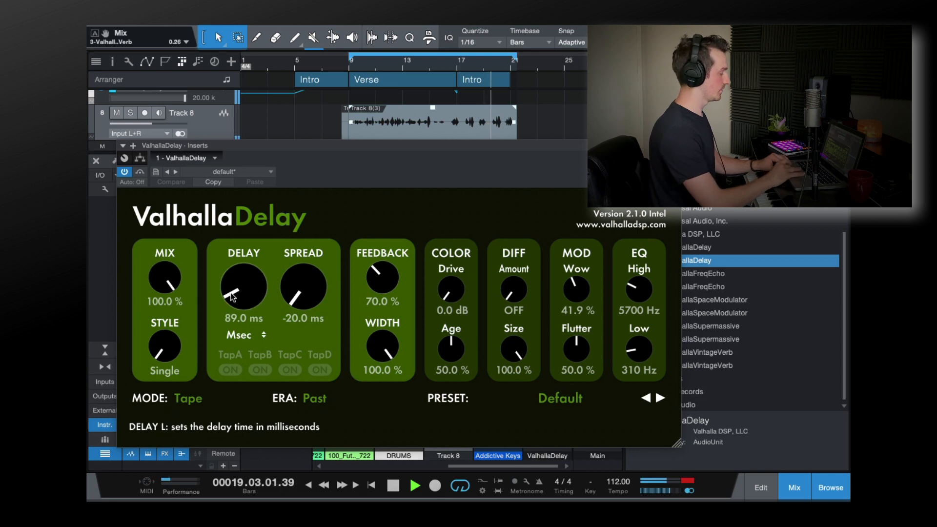
{"action": "key", "text": "space"}
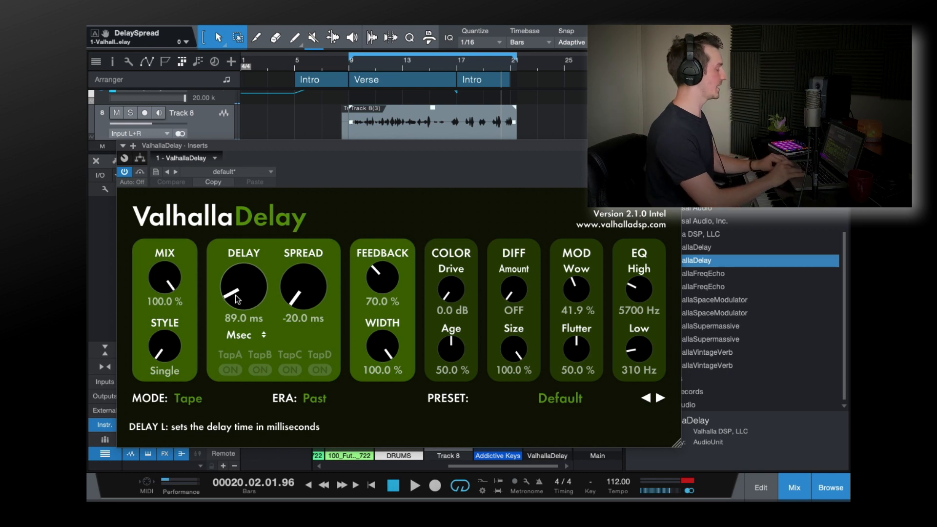
{"action": "key", "text": "space"}
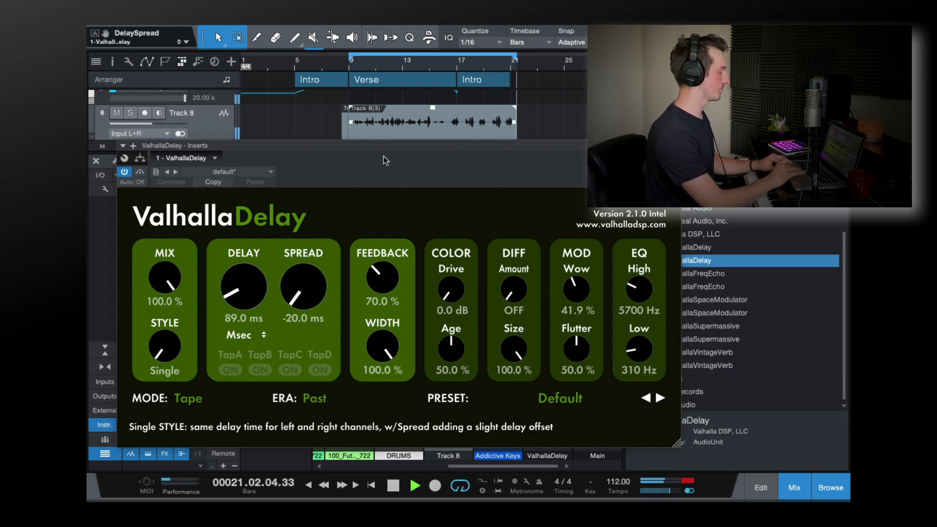
{"action": "key", "text": "super+w"}
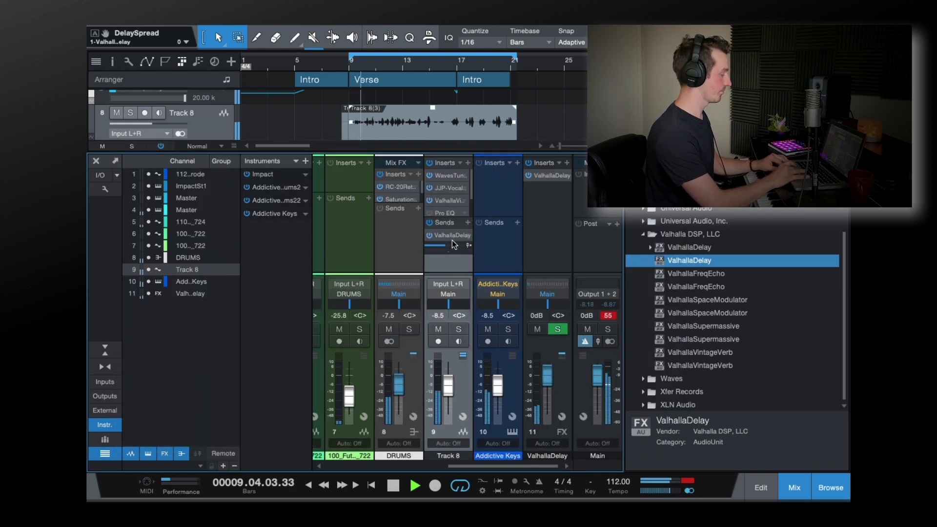
Set Track 8's send level to ValhallaDelay to -6.8 dB while the song plays.
{"action": "mouse_move", "coordinate": [456, 248]}
{"action": "left_mouse_down"}
{"action": "mouse_move", "coordinate": [466, 249]}
{"action": "mouse_move", "coordinate": [453, 247]}
{"action": "left_mouse_up"}
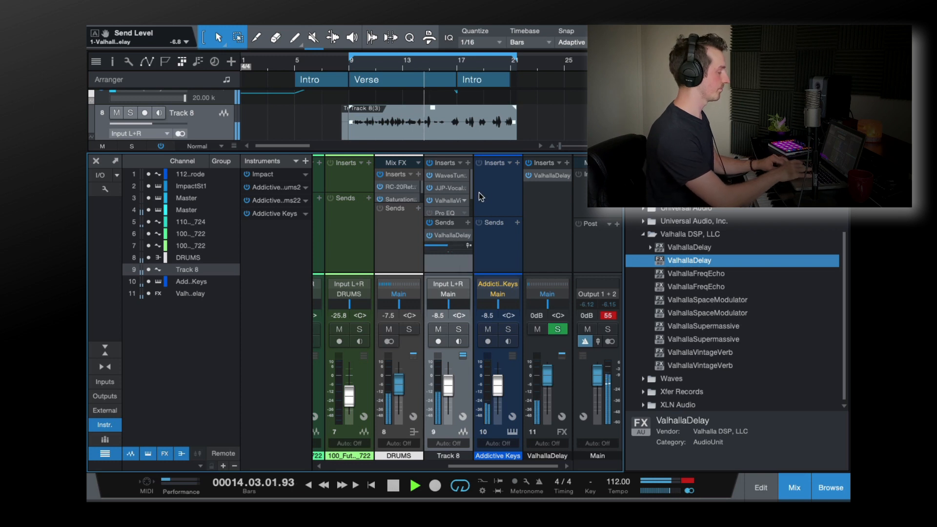
{"action": "left_click_drag", "start_coordinate": [471, 190], "coordinate": [471, 201]}
{"action": "key", "text": "space"}
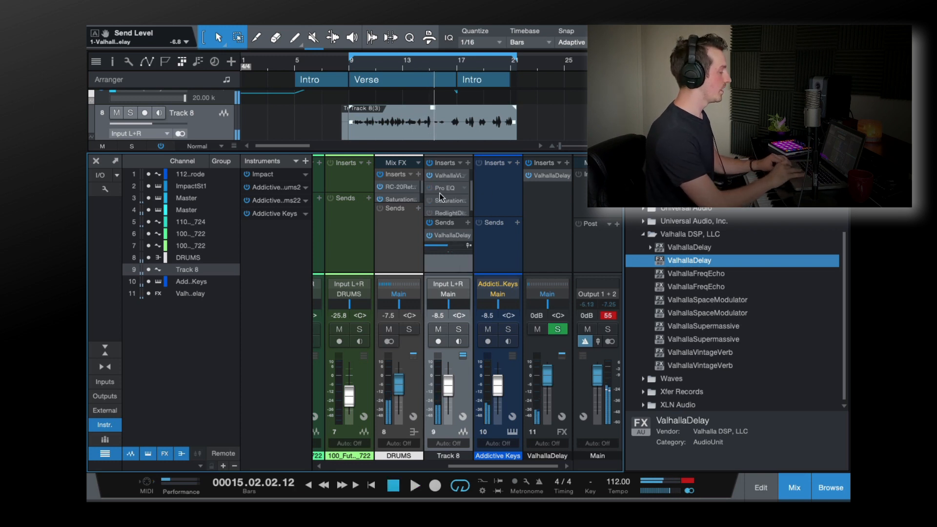
Re-enable Pro EQ on Track 8 and deepen the MF cut to -7.06 dB at 1.94 kHz, auditioning from bar 9.
{"action": "left_click", "coordinate": [439, 189]}
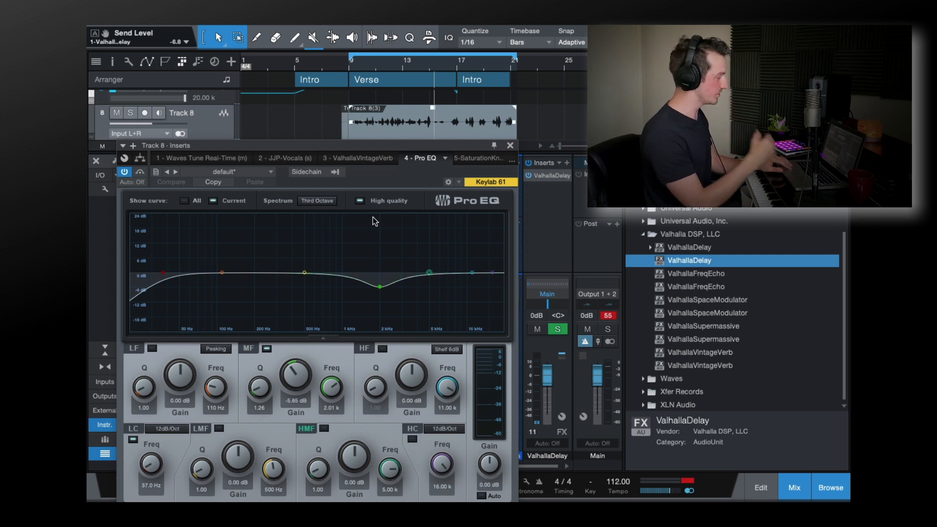
{"action": "left_click", "coordinate": [347, 61]}
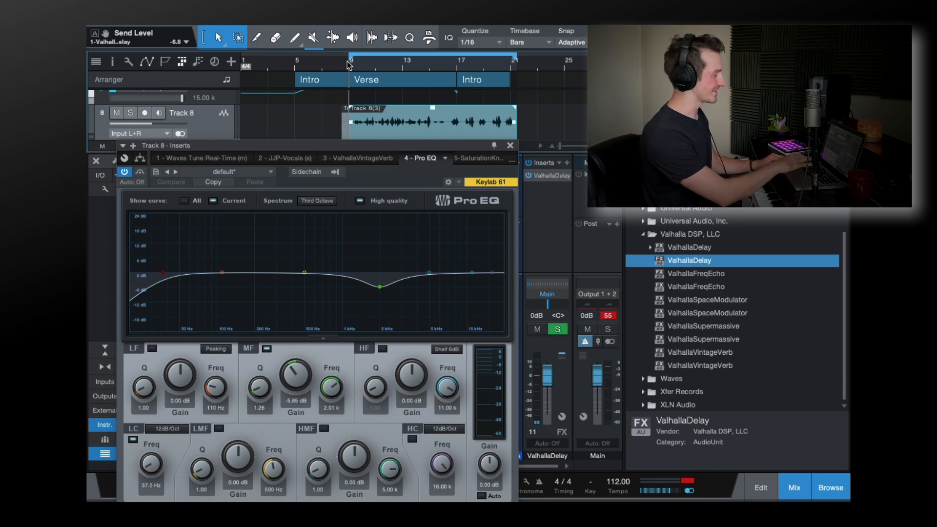
{"action": "key", "text": "space"}
{"action": "mouse_move", "coordinate": [380, 287]}
{"action": "left_mouse_down"}
{"action": "mouse_move", "coordinate": [378, 231]}
{"action": "mouse_move", "coordinate": [378, 290]}
{"action": "left_mouse_up"}
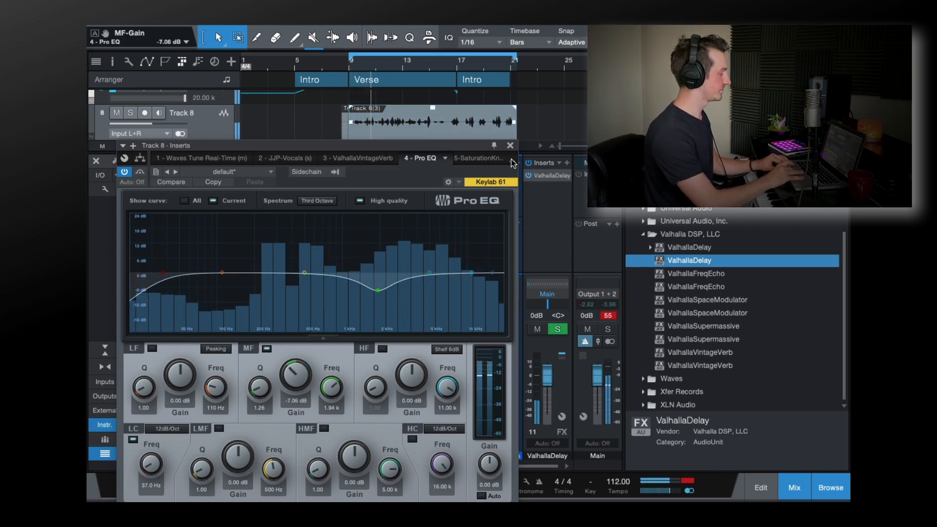
{"action": "left_click", "coordinate": [510, 146]}
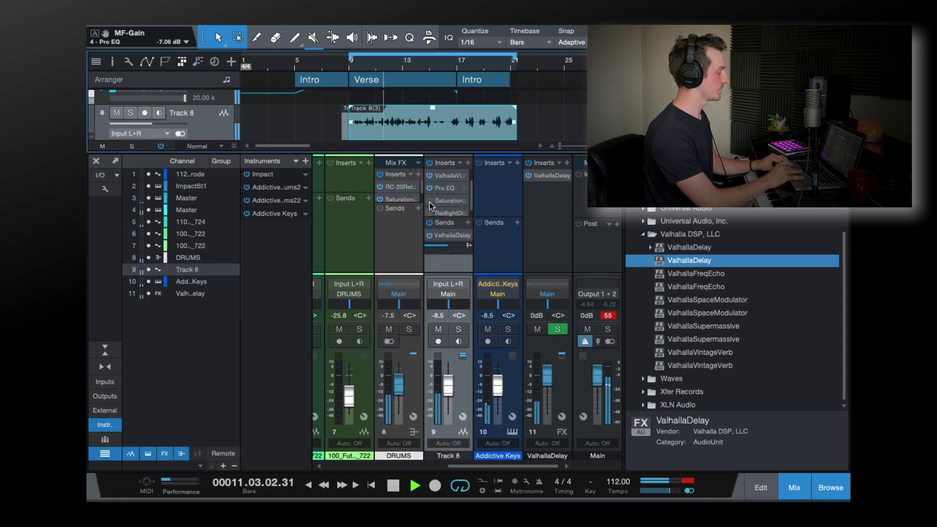
{"action": "key", "text": "space"}
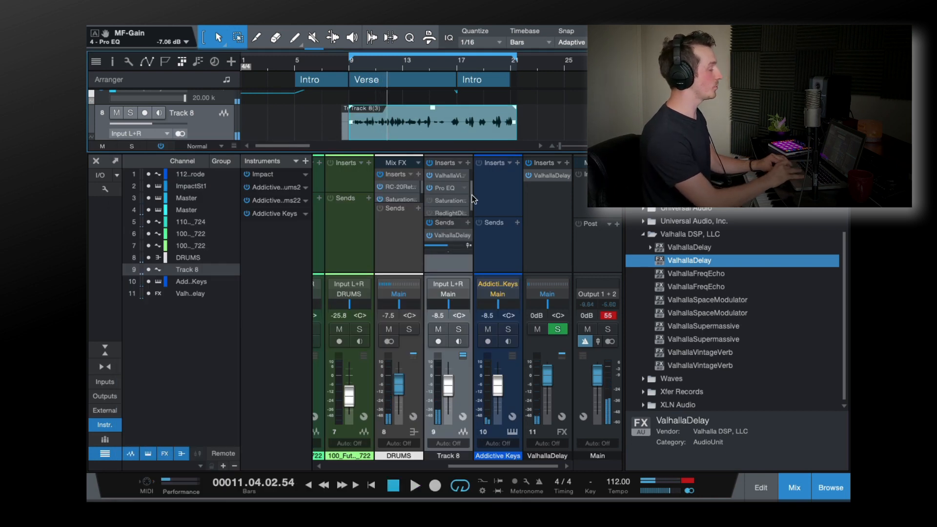
Re-enable the Saturation Knob insert on Track 8 and set Saturation to 2.9 during playback.
{"action": "left_click_drag", "start_coordinate": [471, 195], "coordinate": [471, 204]}
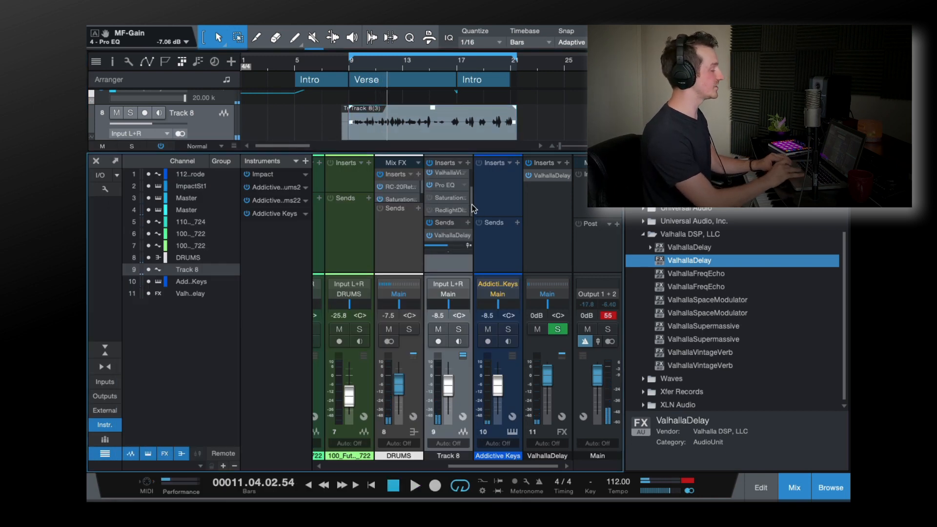
{"action": "left_click", "coordinate": [430, 199]}
{"action": "double_click", "coordinate": [447, 198]}
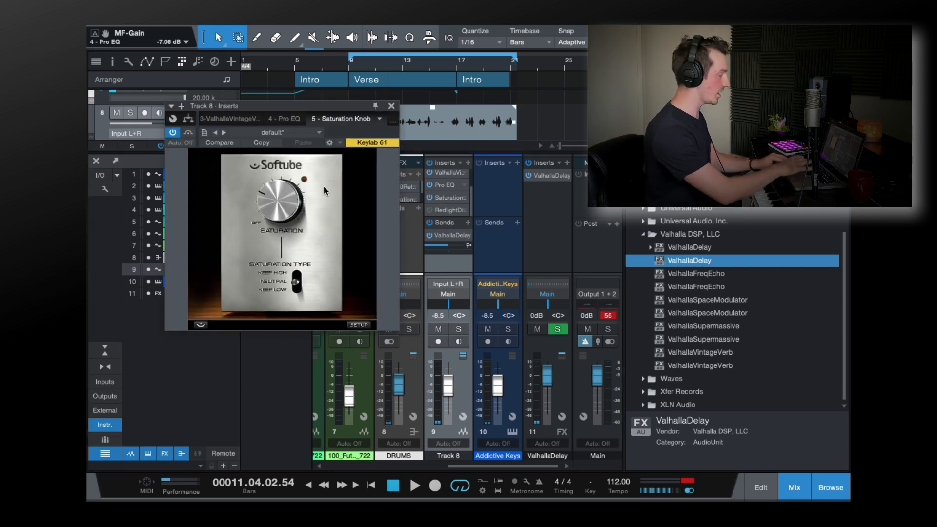
{"action": "key", "text": "space"}
{"action": "mouse_move", "coordinate": [299, 204]}
{"action": "left_mouse_down"}
{"action": "mouse_move", "coordinate": [286, 143]}
{"action": "mouse_move", "coordinate": [294, 209]}
{"action": "left_mouse_up"}
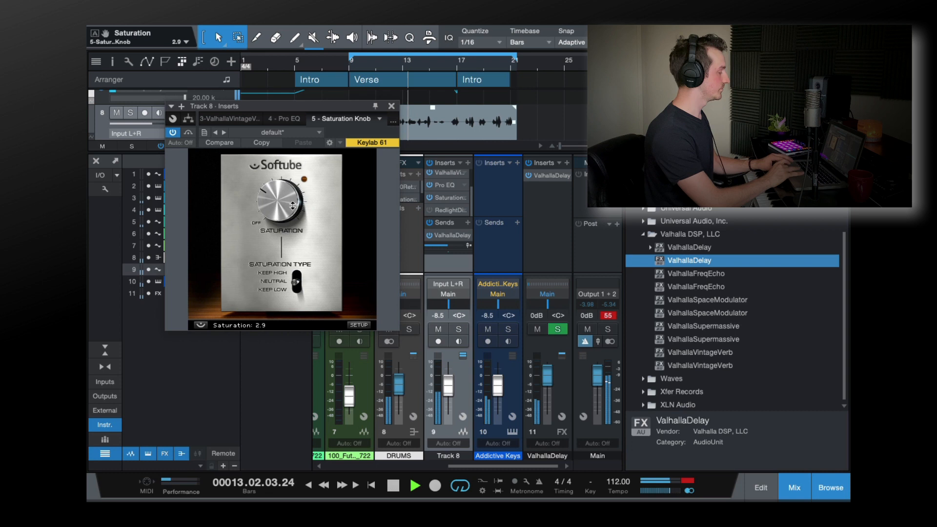
{"action": "left_click", "coordinate": [391, 106]}
{"action": "key", "text": "space"}
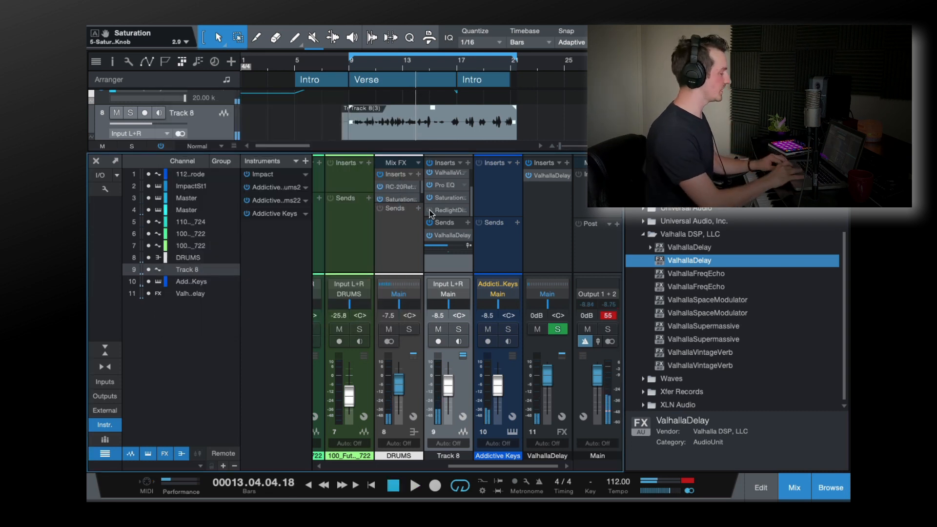
Adjust RedlightDist on Track 8 during playback, setting Drive to 4.24 and Low Freq to 79.1 Hz and adjusting the Mix.
{"action": "left_click", "coordinate": [444, 210]}
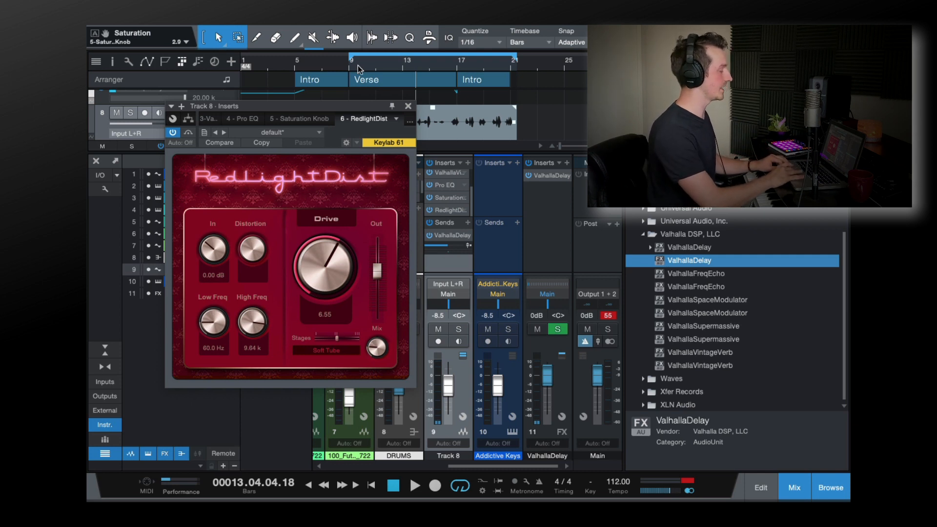
{"action": "key", "text": "space"}
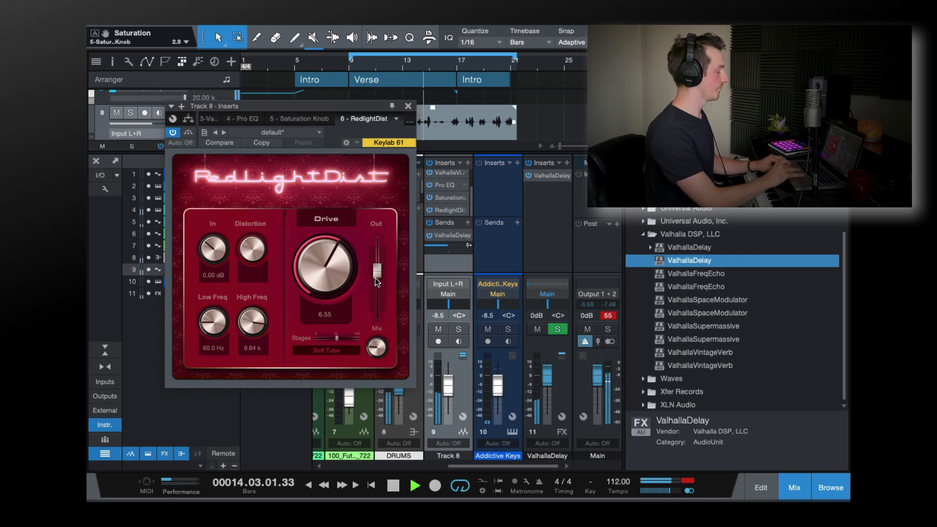
{"action": "key", "text": "space"}
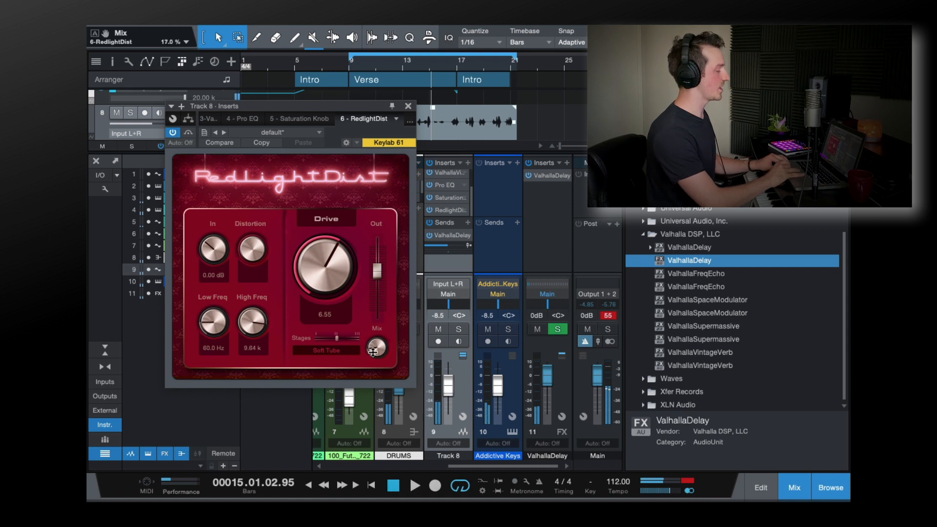
{"action": "key", "text": "space"}
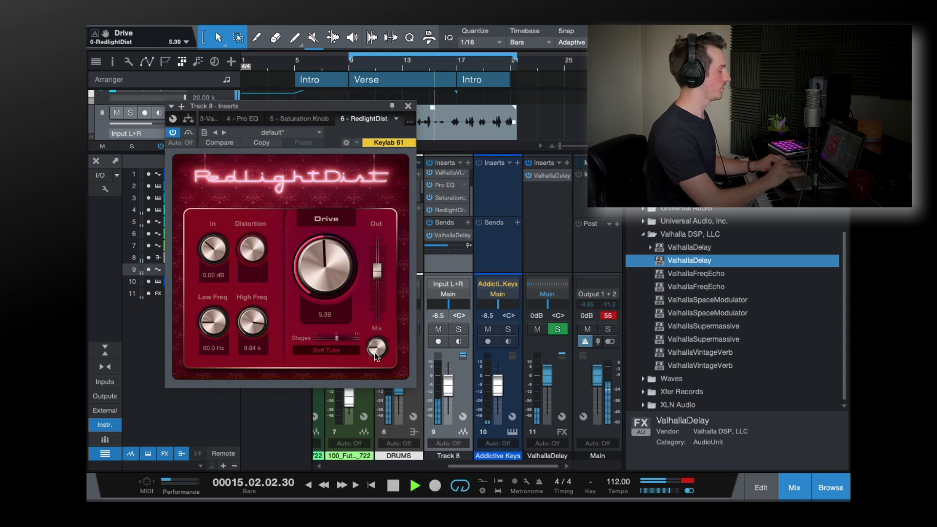
{"action": "mouse_move", "coordinate": [375, 351]}
{"action": "left_mouse_down"}
{"action": "mouse_move", "coordinate": [374, 309]}
{"action": "mouse_move", "coordinate": [375, 350]}
{"action": "mouse_move", "coordinate": [375, 334]}
{"action": "left_mouse_up"}
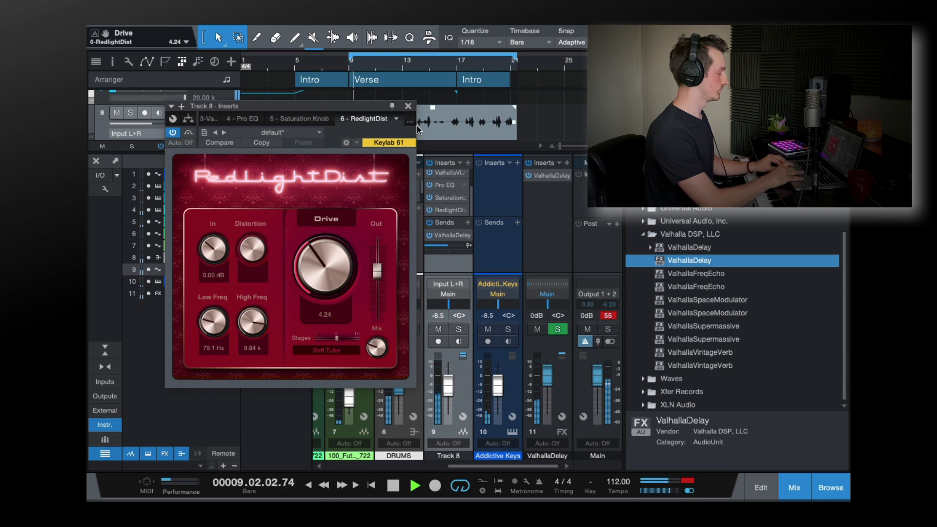
{"action": "left_click", "coordinate": [408, 107]}
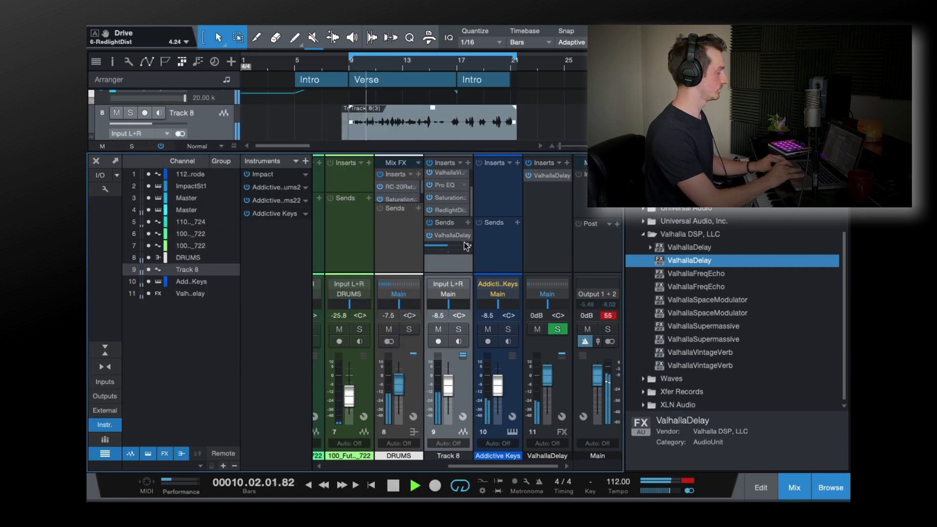
Lower the Track 8 channel volume to -13.2 dB and stop playback.
{"action": "left_click_drag", "start_coordinate": [447, 381], "coordinate": [447, 384]}
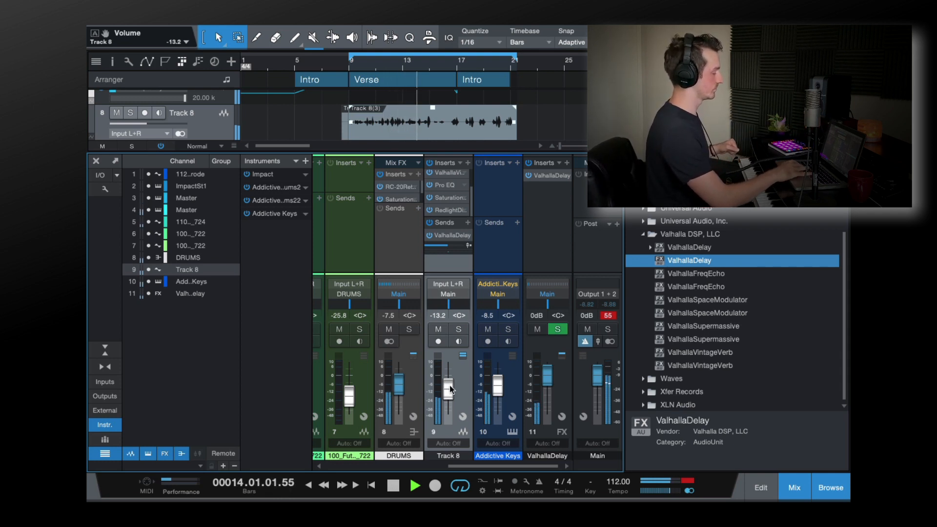
{"action": "key", "text": "space"}
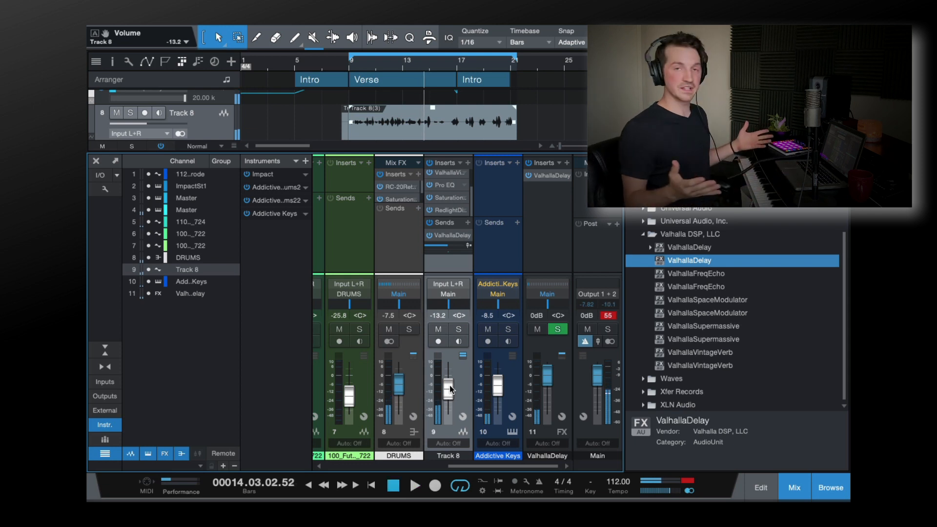